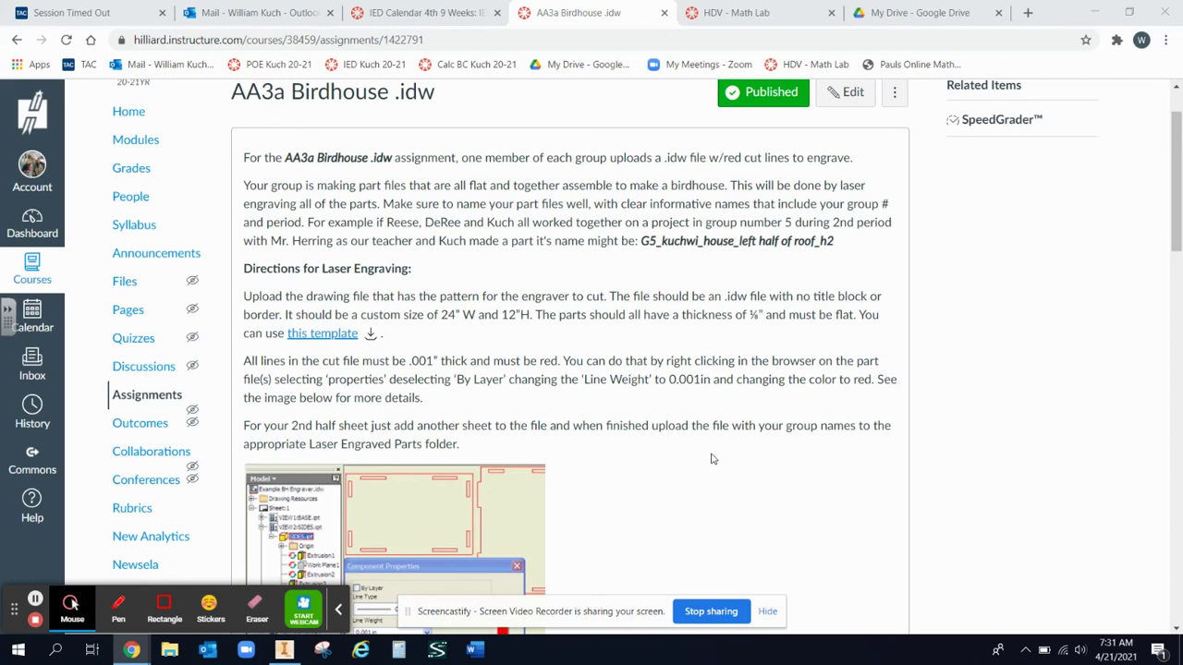
Step: Download the AA3a Birdhouse engraving template (.idw) from the Canvas page and open it
scroll(541, 555, "down", 5)
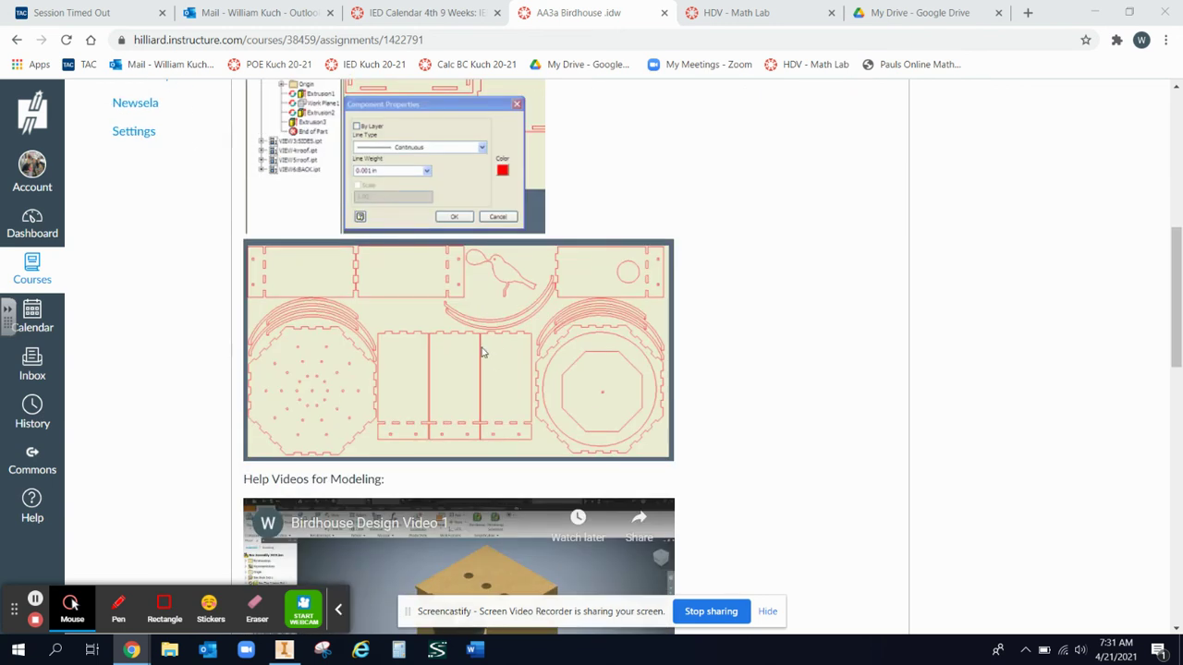
scroll(544, 387, "up", 5)
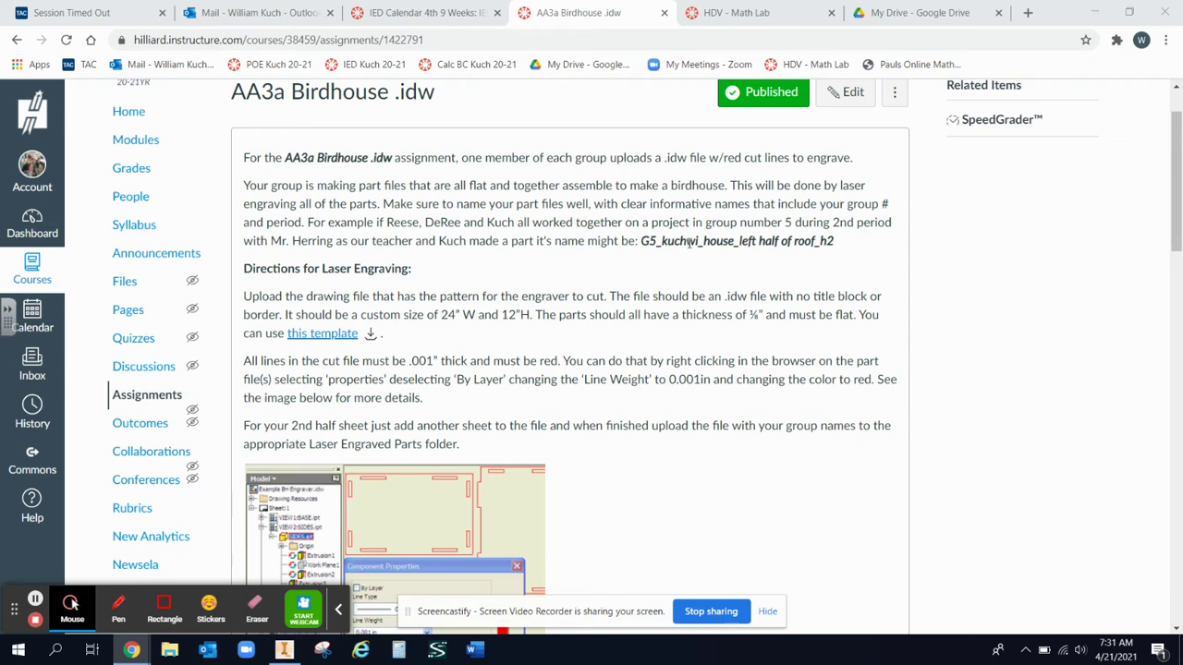
left_click(370, 340)
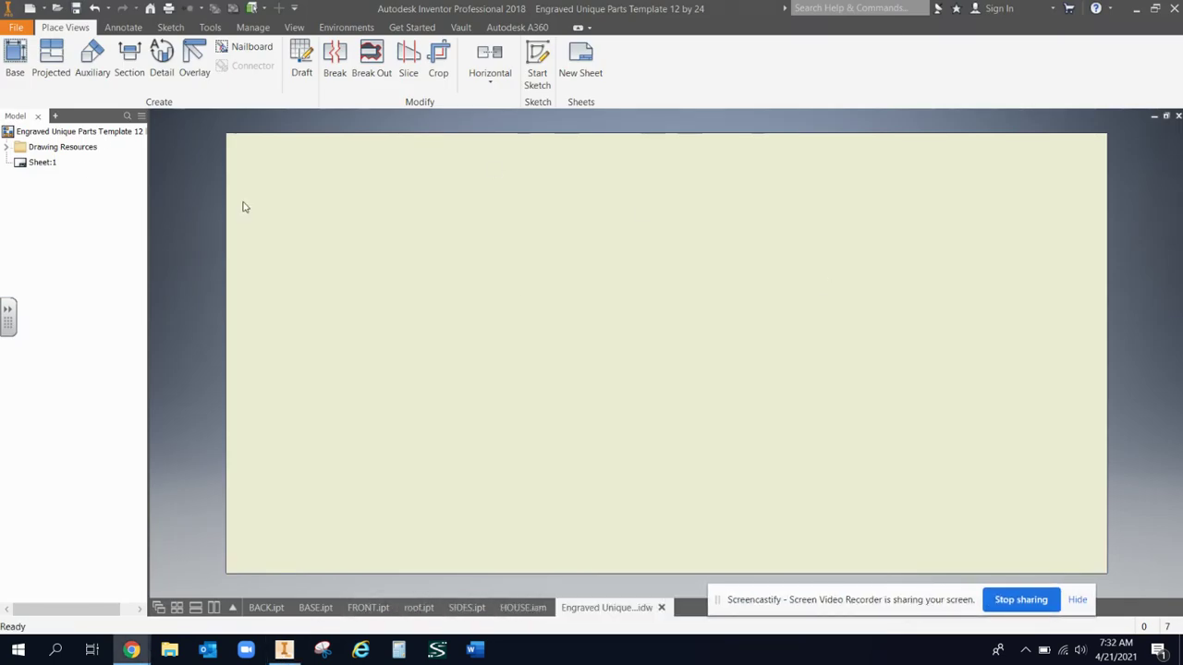
Step: Confirm in Edit Sheet that Sheet:1 is 12 by 24 inches, then view BACK.ipt
right_click(42, 163)
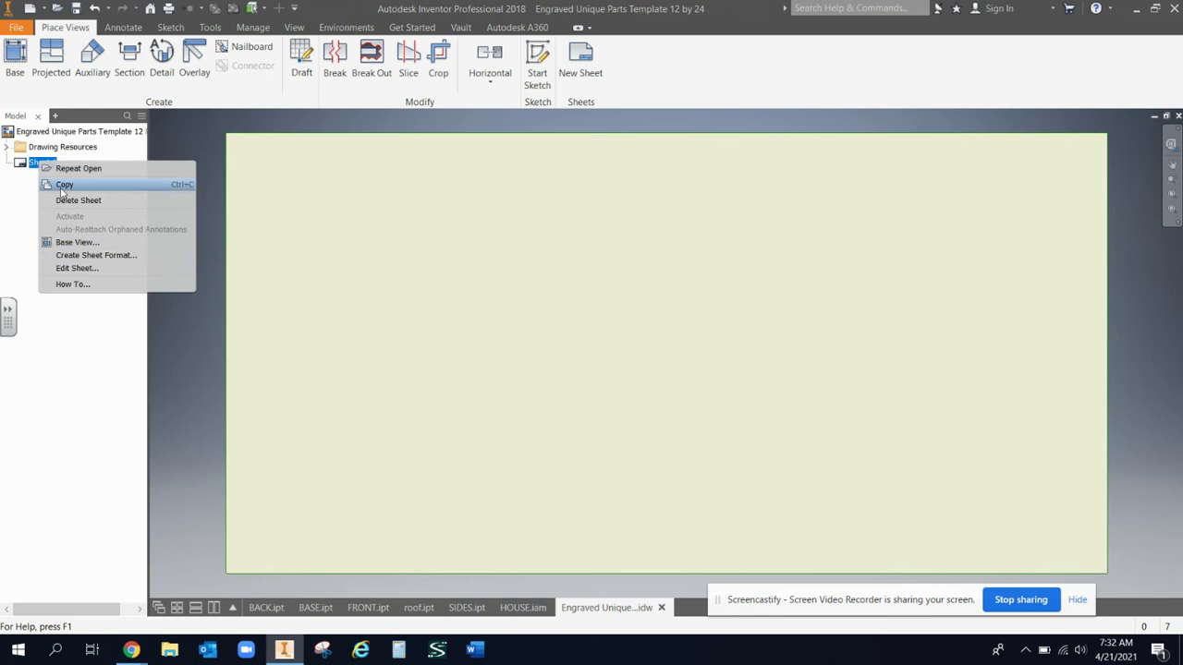
left_click(74, 268)
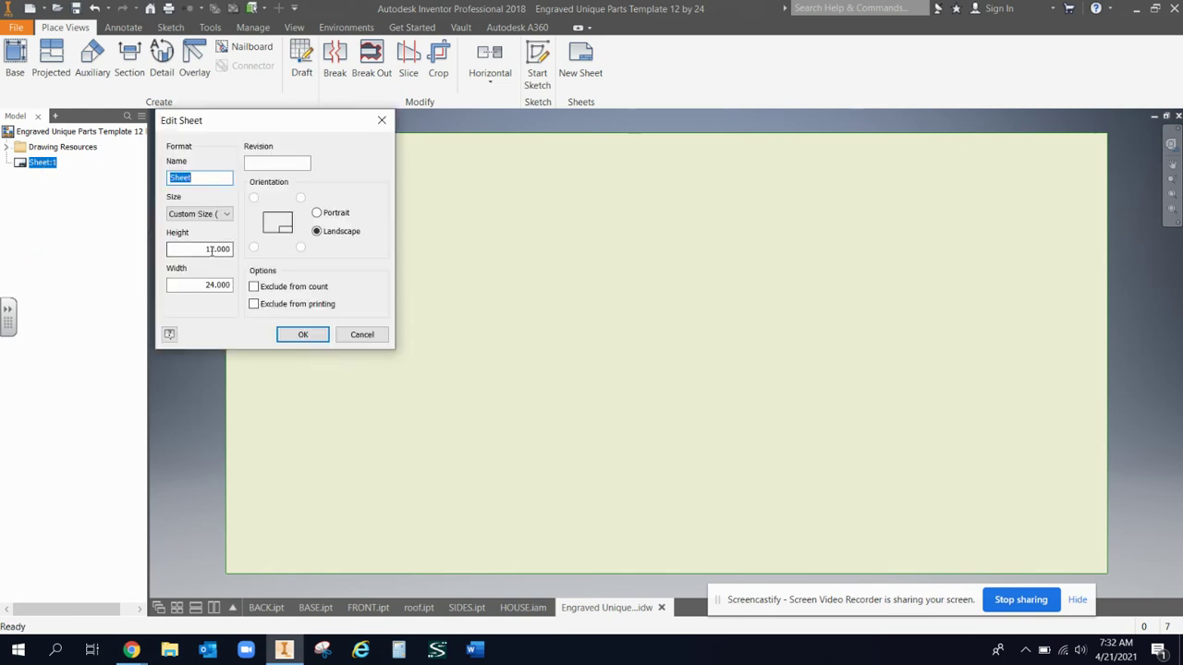
left_click(358, 335)
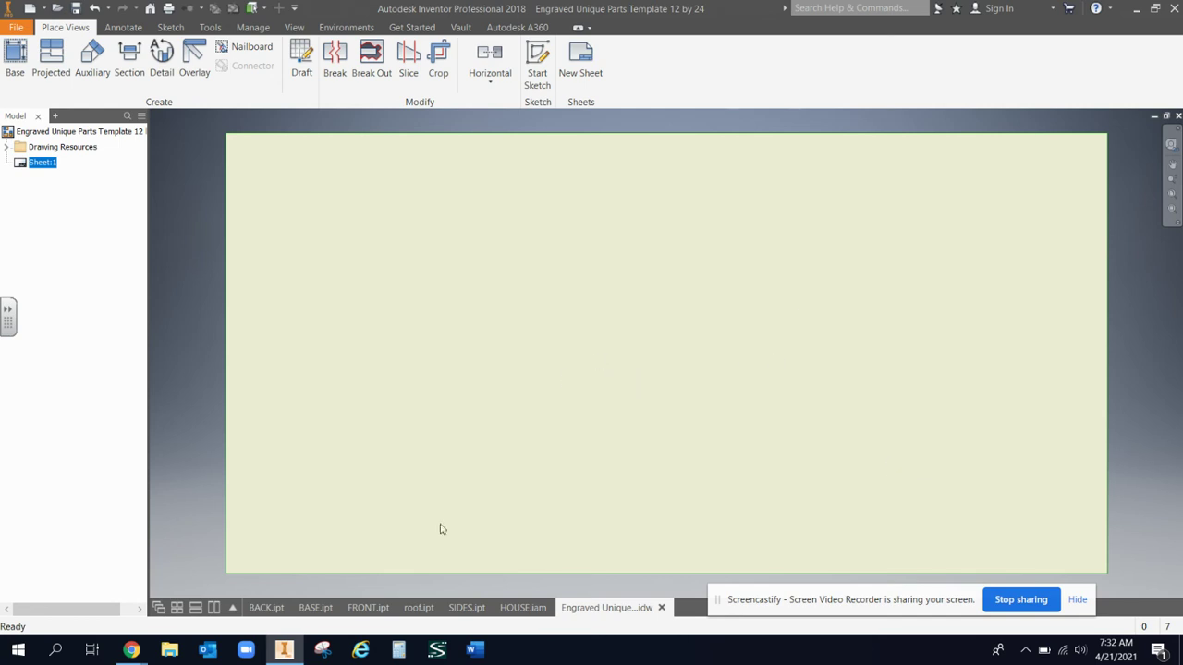
left_click(268, 610)
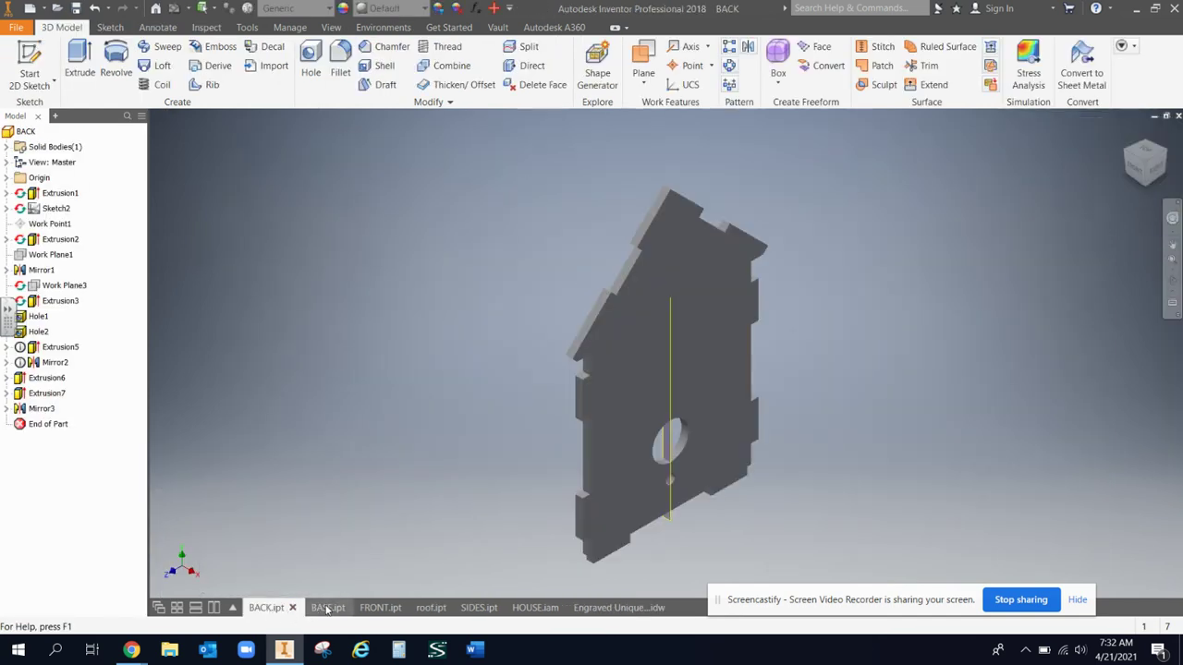
Step: Preview the BASE, FRONT, roof and SIDES parts, ending on the HOUSE.iam assembly
left_click(323, 609)
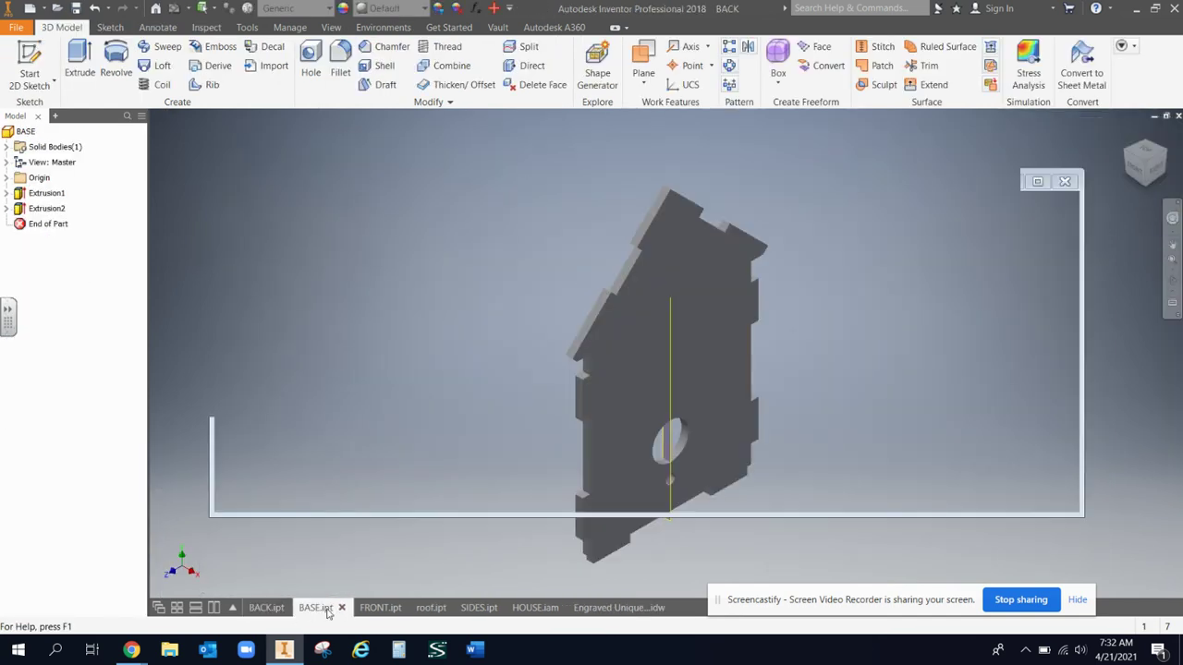
left_click(377, 608)
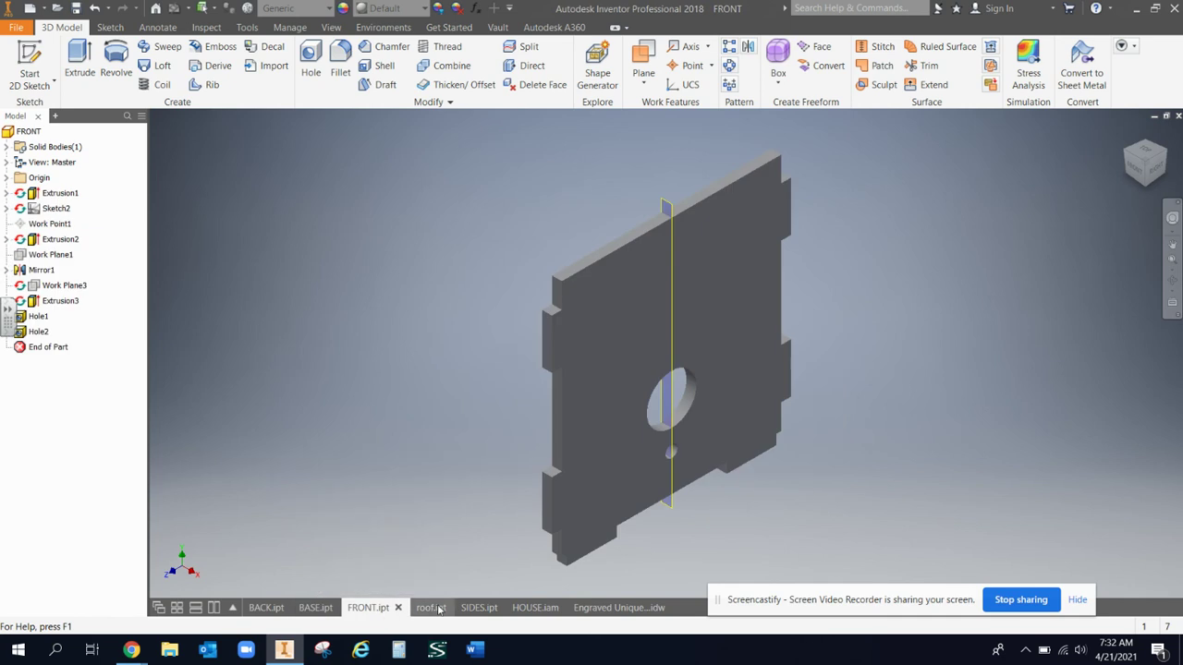
left_click(439, 609)
left_click(481, 609)
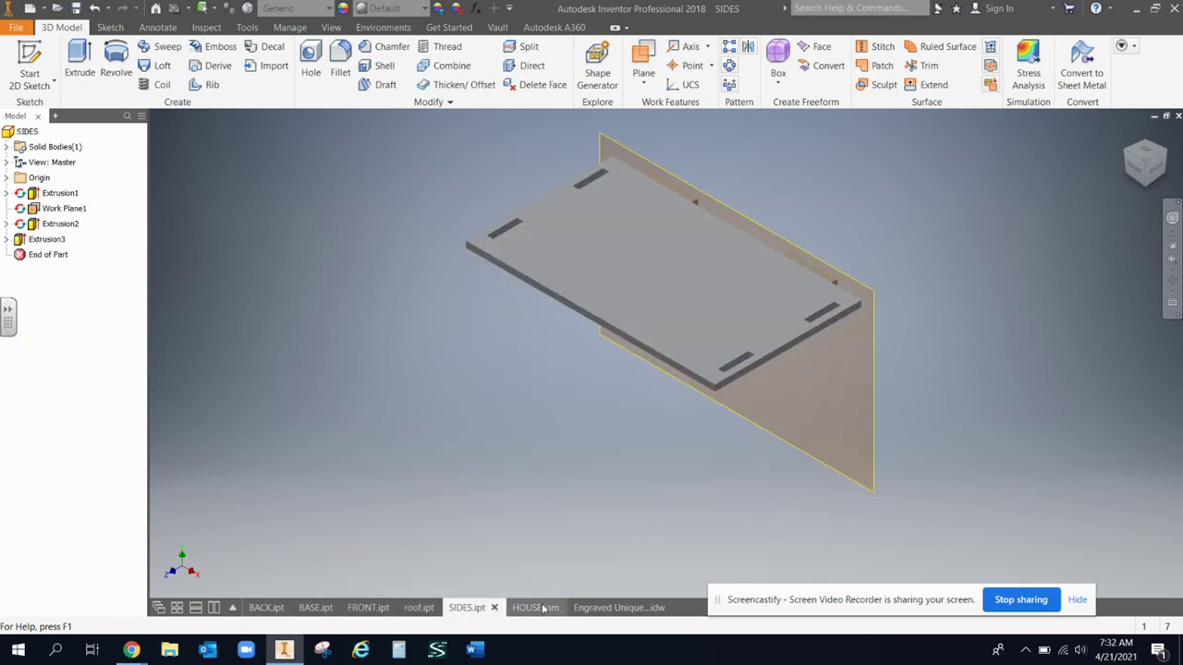
left_click(543, 608)
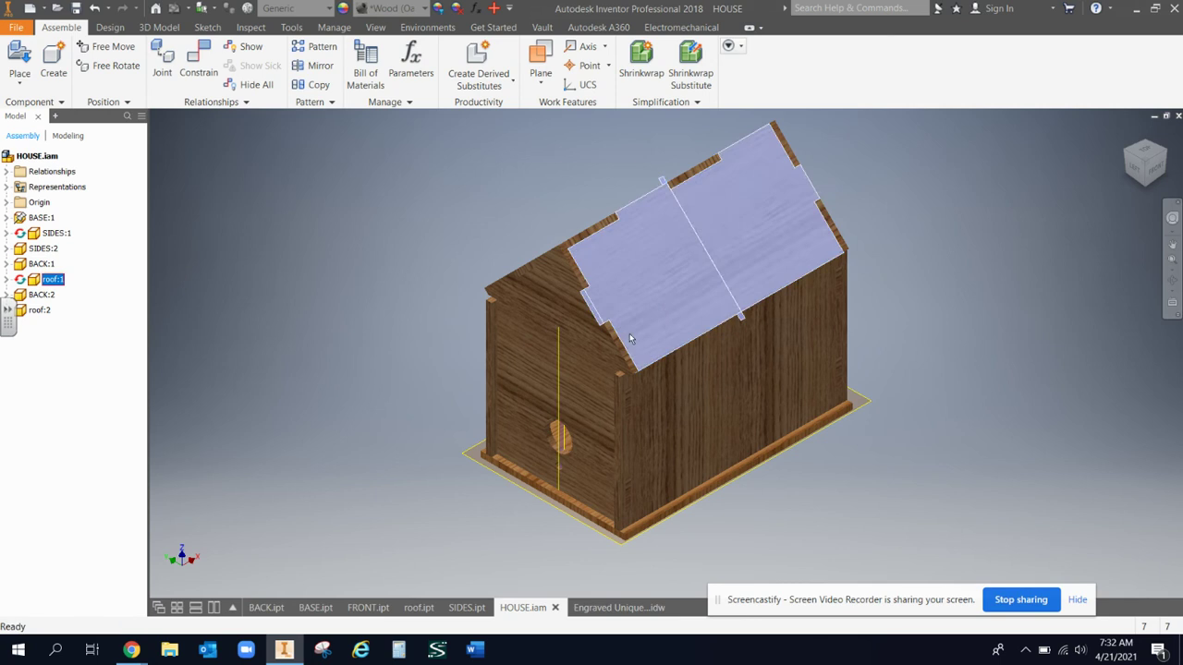
Step: On the drawing sheet, start a base view of the BACK.ipt part
left_click(618, 608)
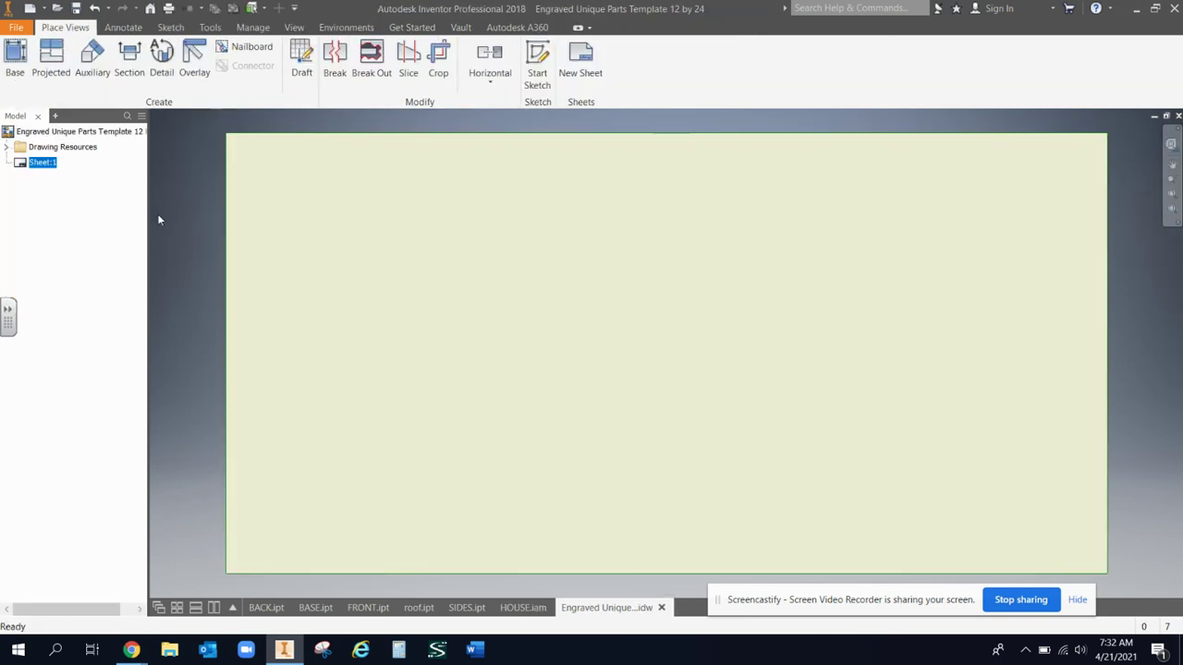
left_click(16, 52)
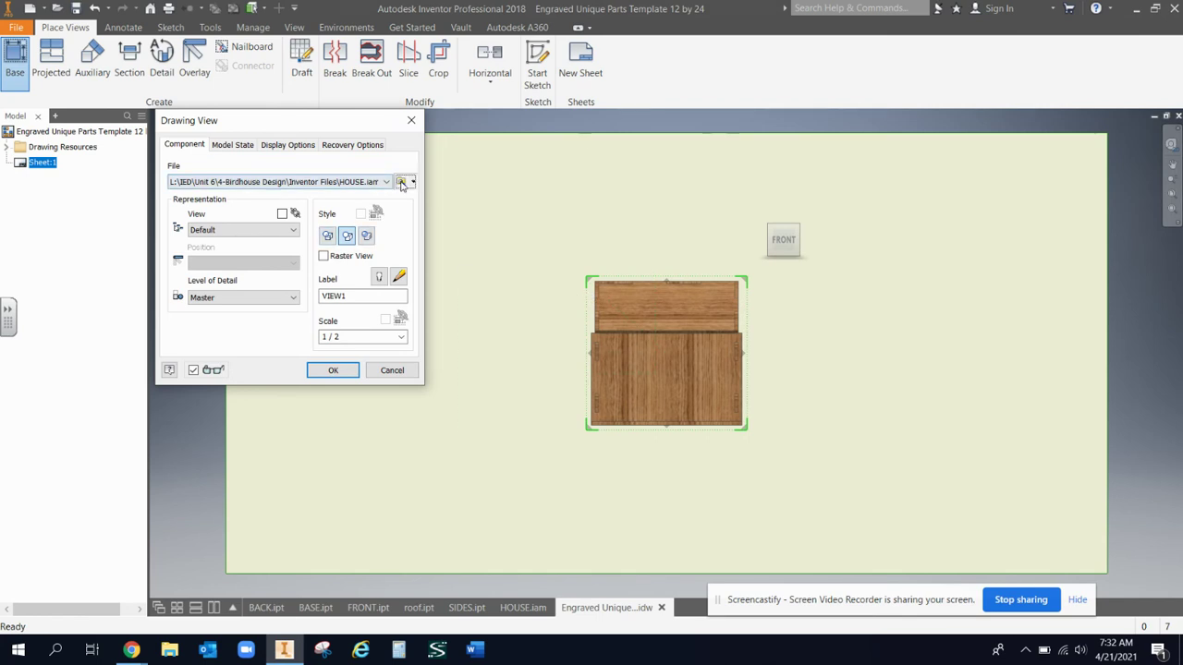
left_click(401, 181)
left_click(282, 185)
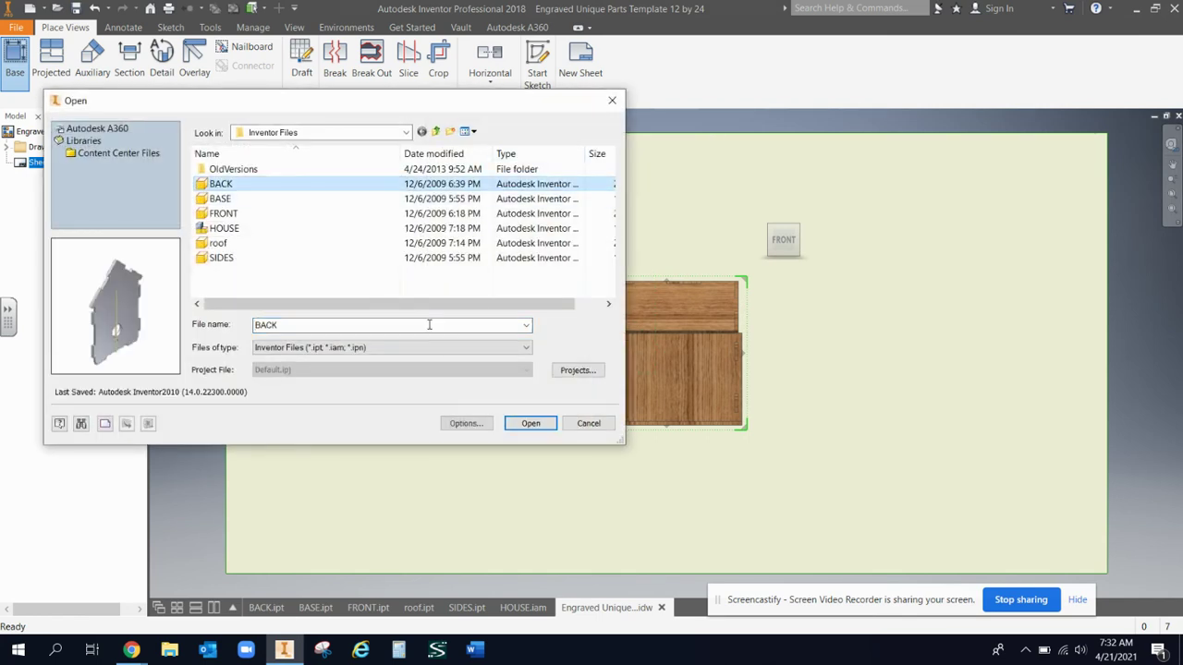
left_click(529, 423)
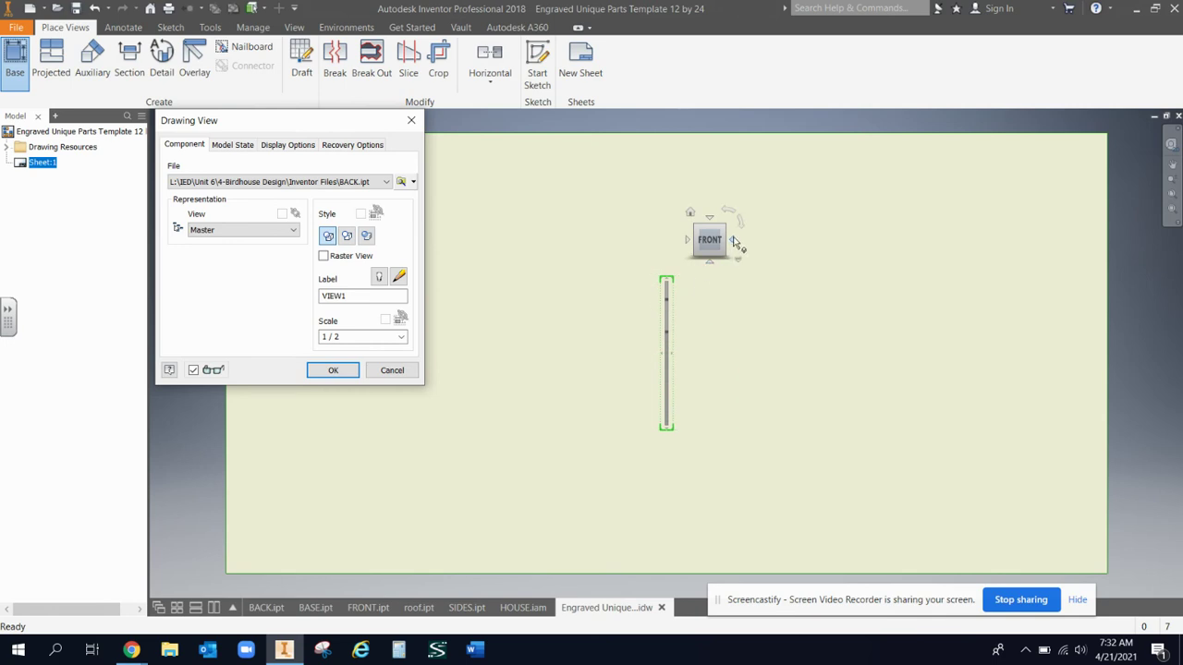
Step: Orient the BACK view to its right side at scale 1 and place it lower left
left_click(731, 242)
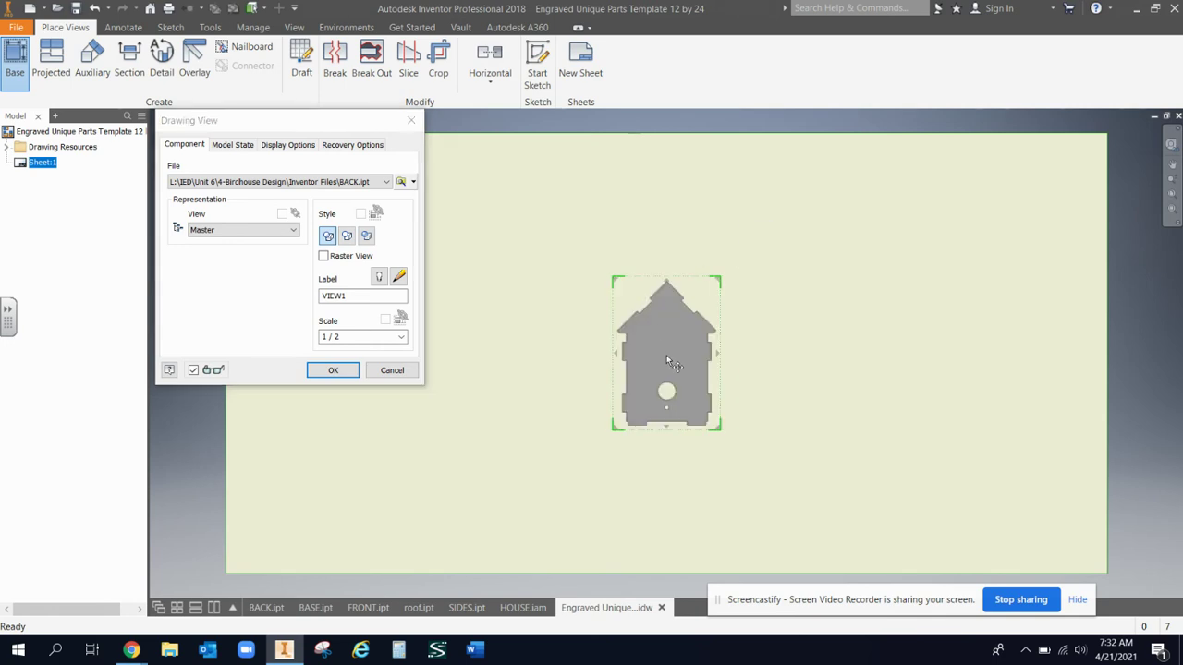
left_click_drag(667, 361, 805, 229)
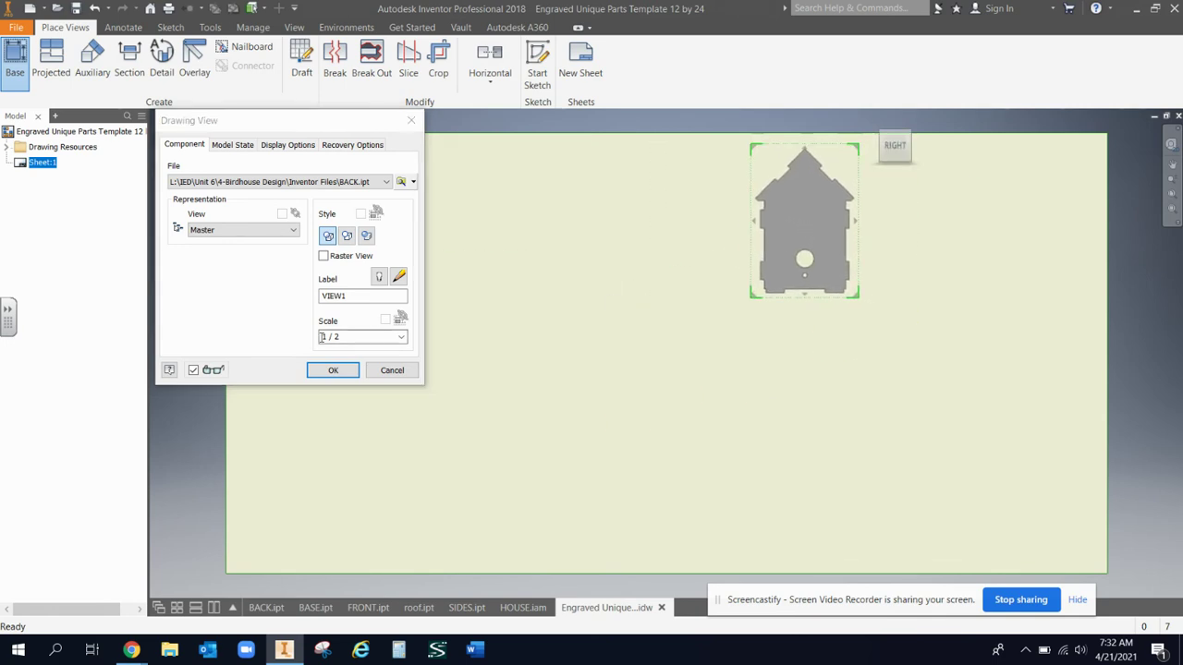
left_click_drag(368, 338, 311, 344)
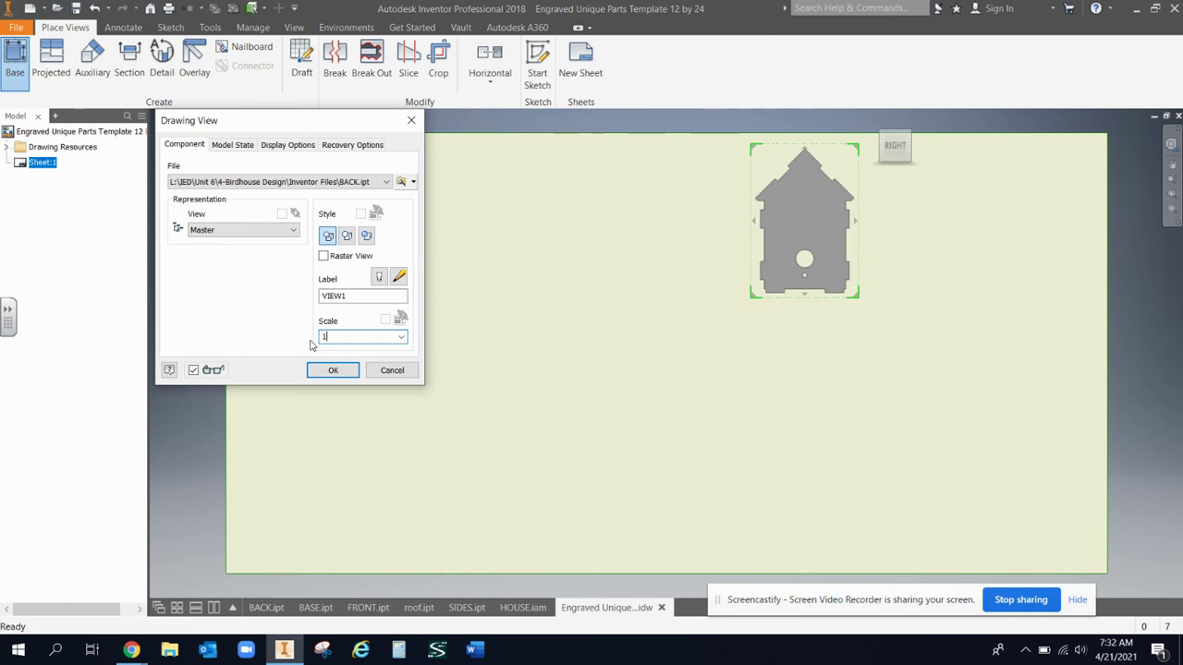
left_click_drag(804, 229, 328, 418)
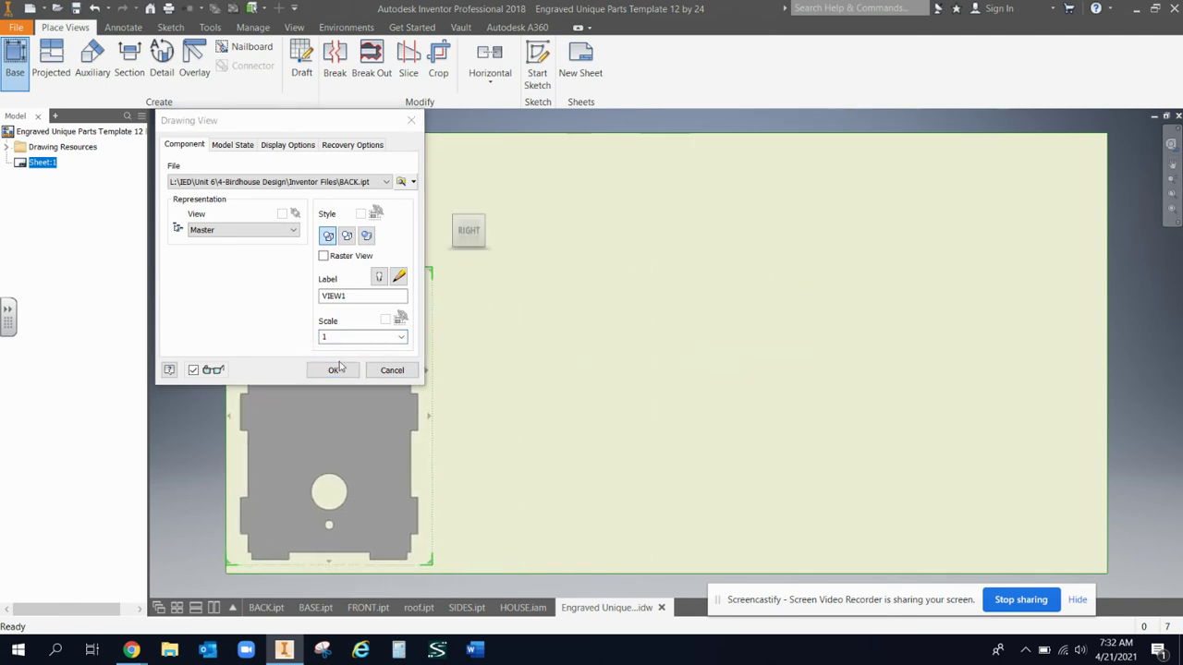
left_click(338, 362)
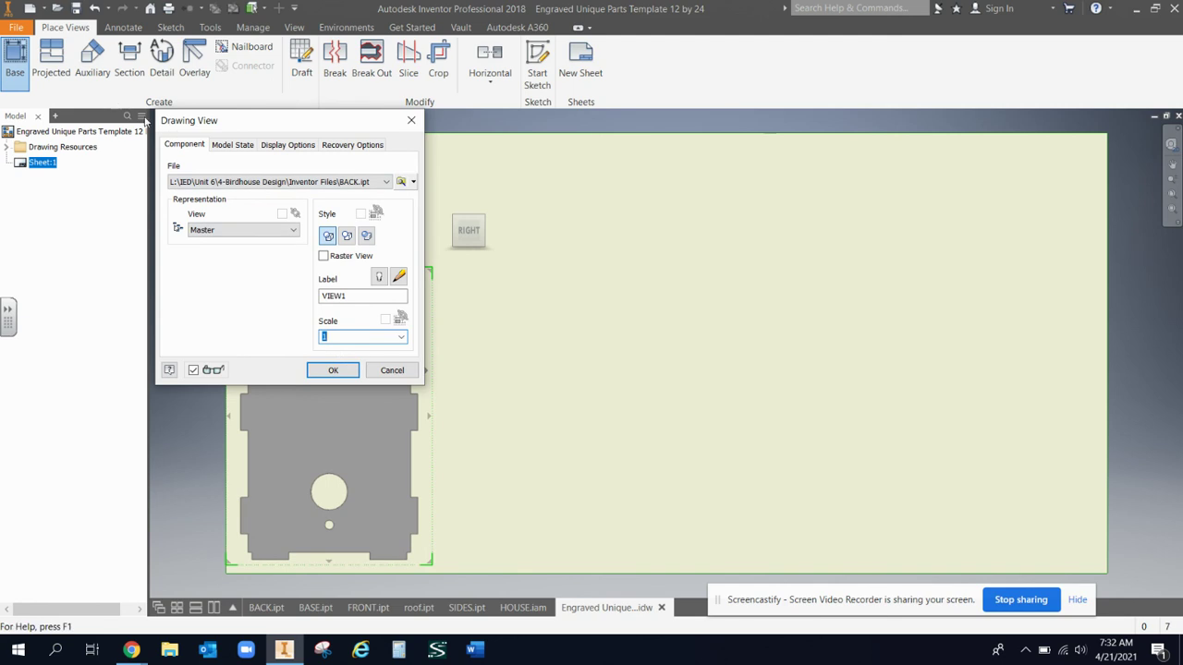
left_click(333, 370)
left_click(15, 59)
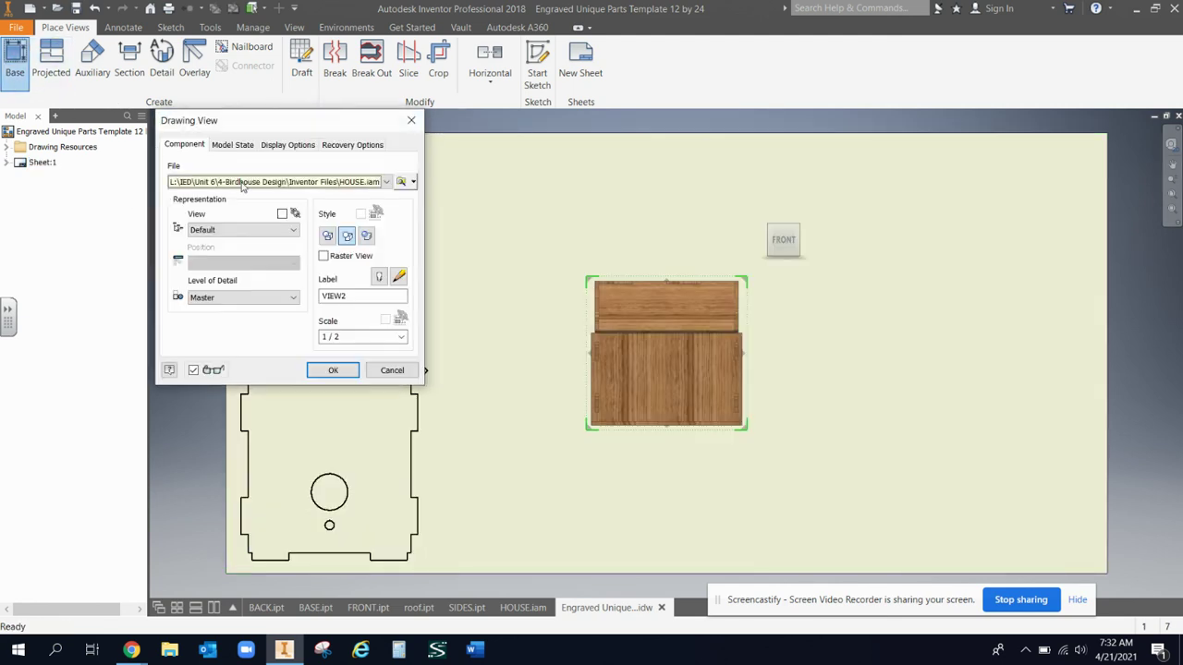
Step: Place a full-scale roof.ipt view beside the BACK outline
left_click(386, 182)
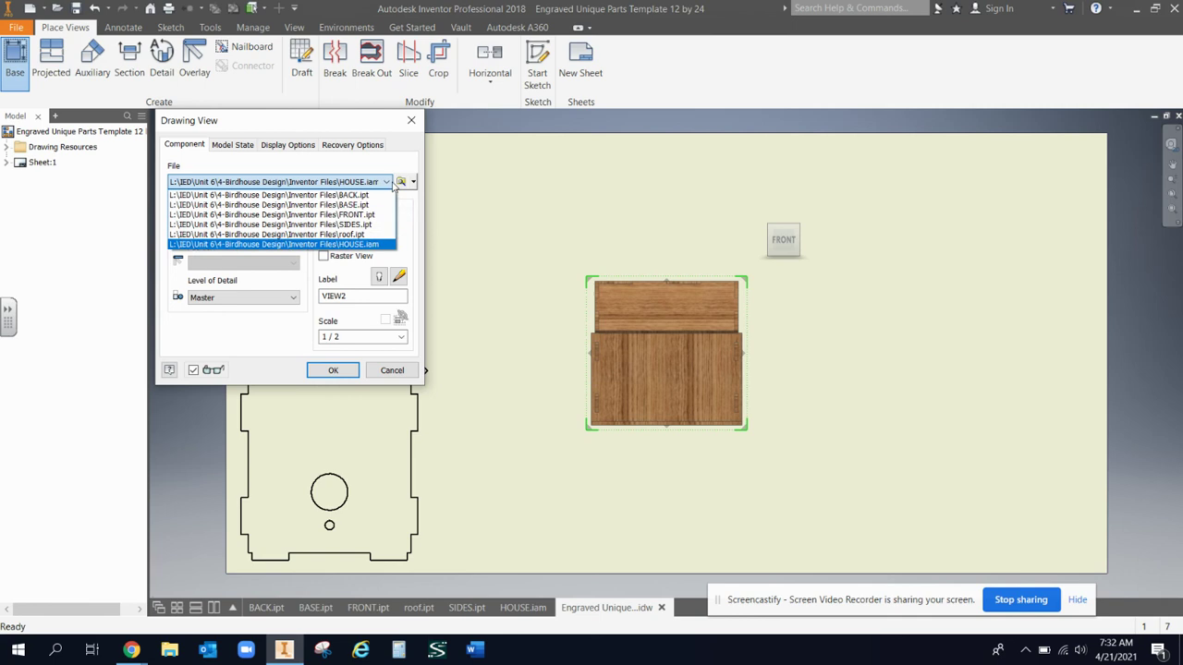
left_click(367, 238)
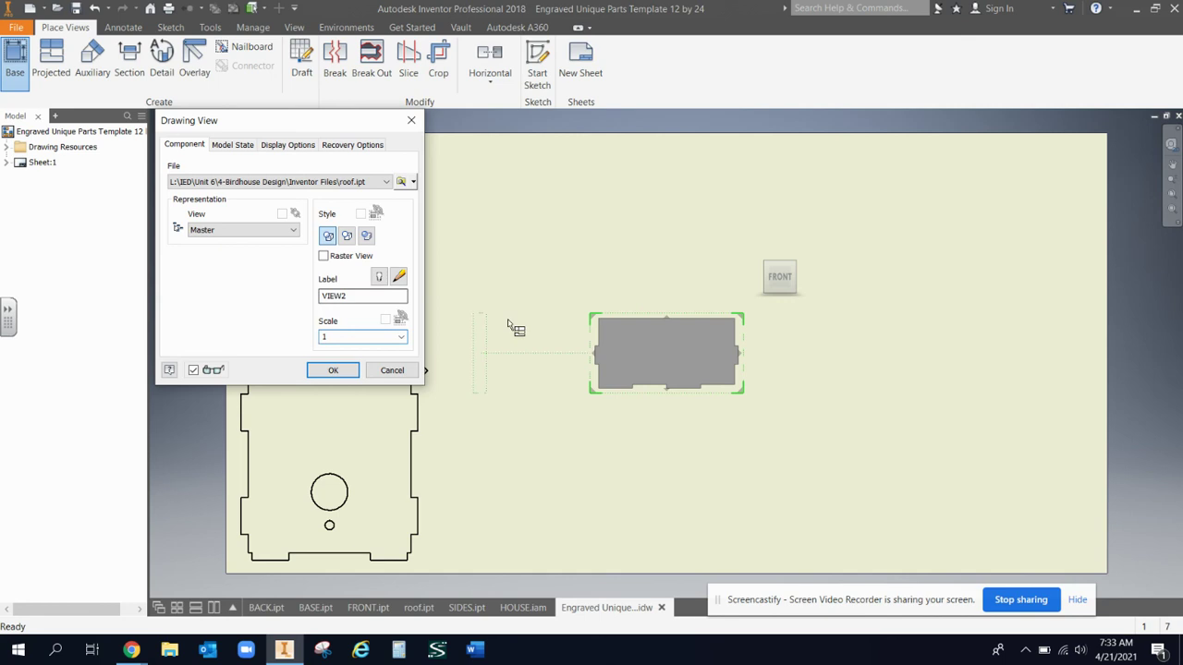
left_click_drag(586, 337, 542, 477)
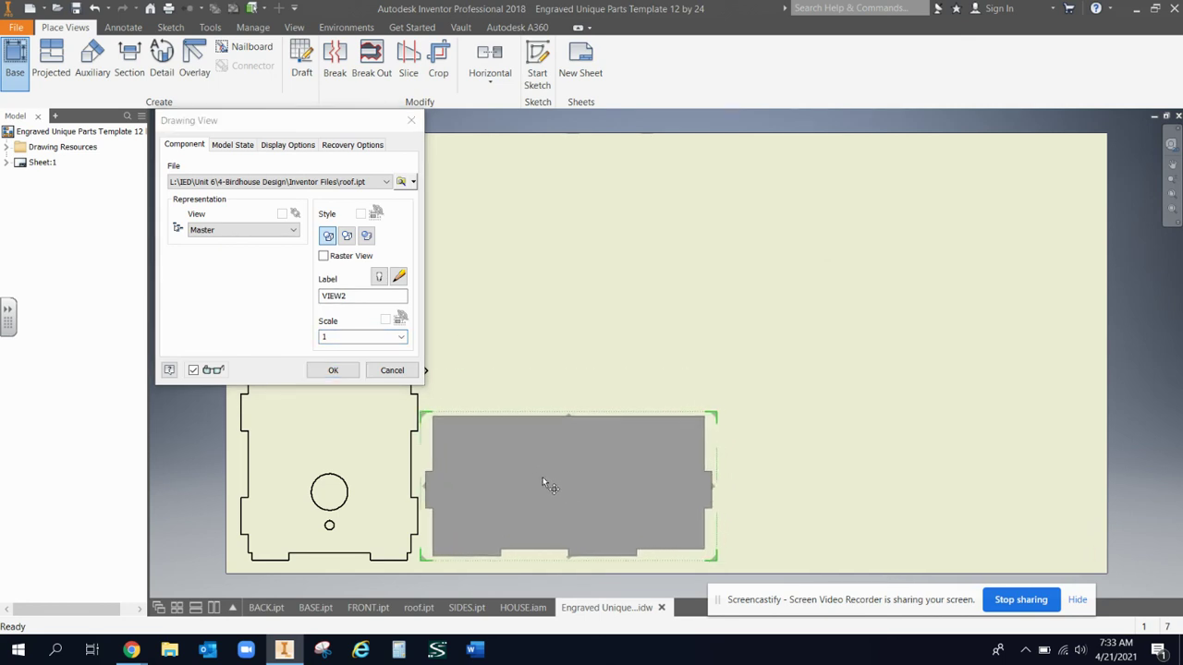
left_click(333, 369)
Step: Add a second full-scale roof view and move it above the first roof outline
left_click(15, 58)
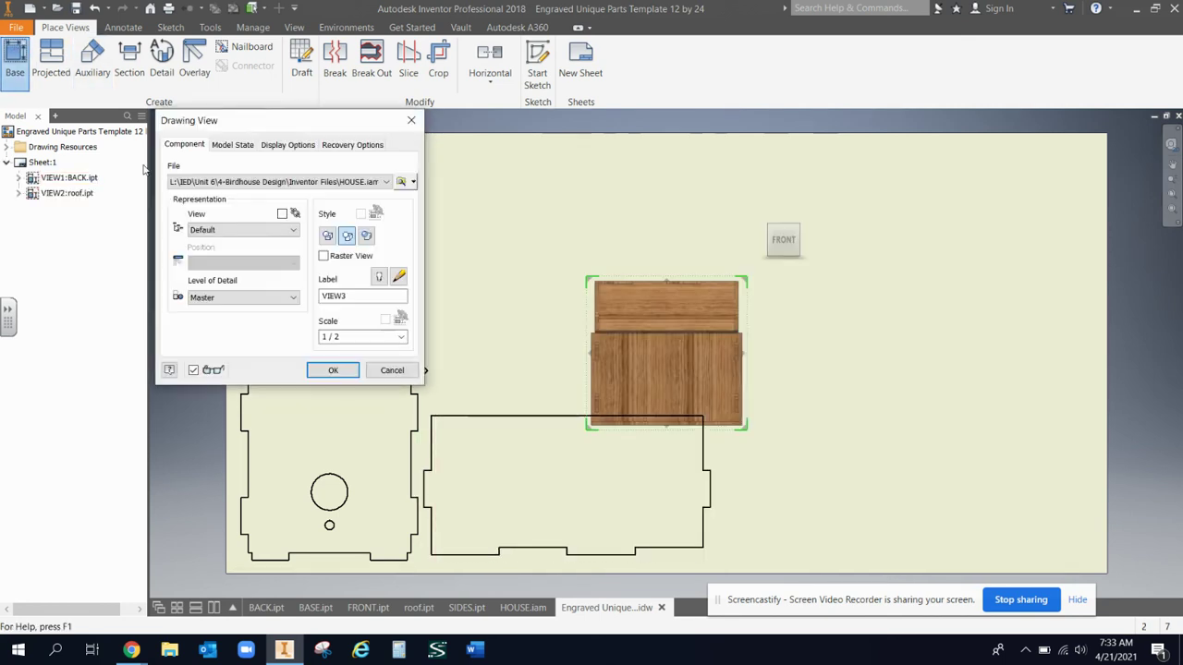
left_click(385, 182)
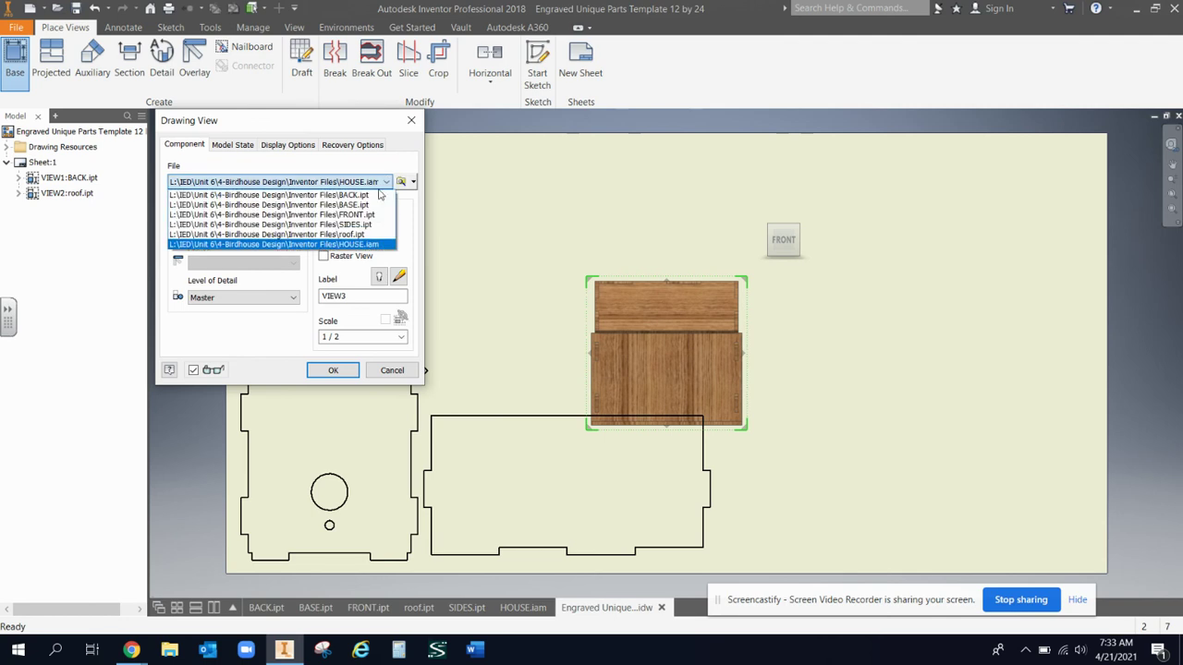
left_click(351, 234)
left_click(365, 336)
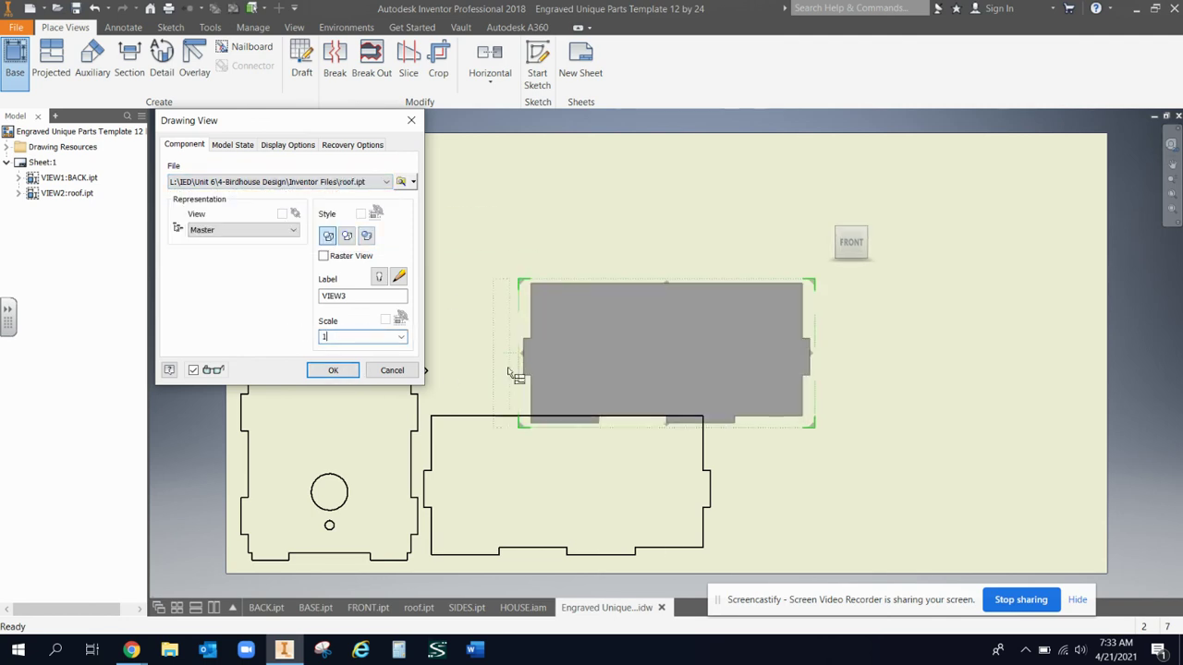
left_click(333, 370)
left_click_drag(590, 322, 484, 262)
left_click(870, 259)
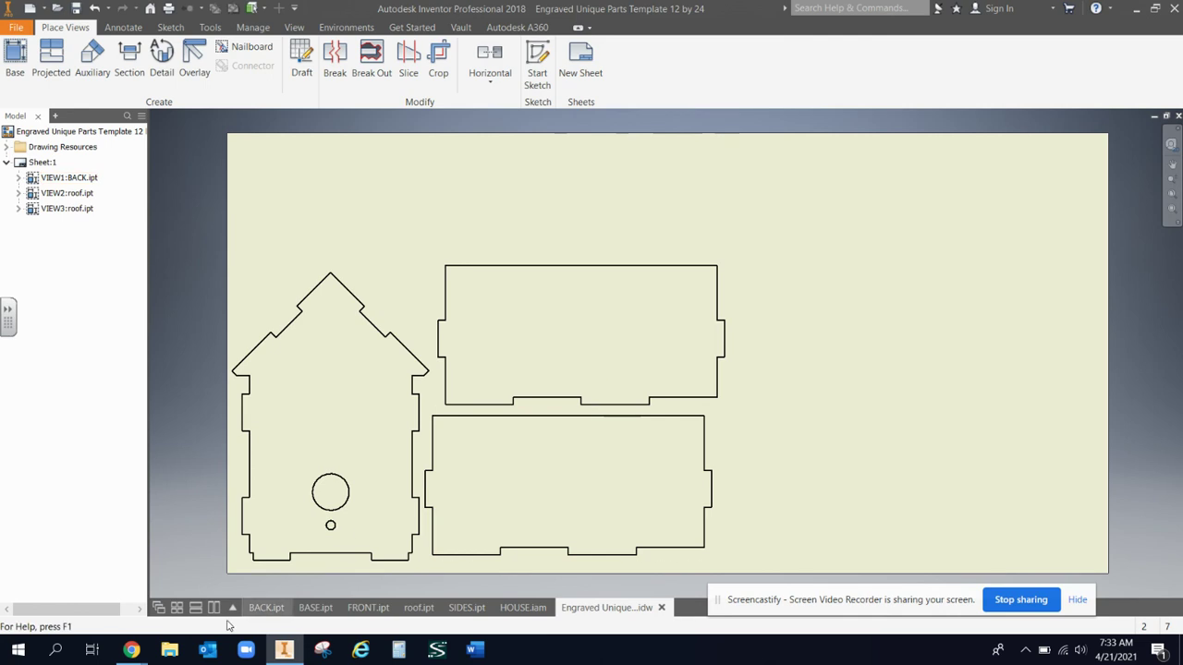
mouse_move(132, 652)
left_click(118, 578)
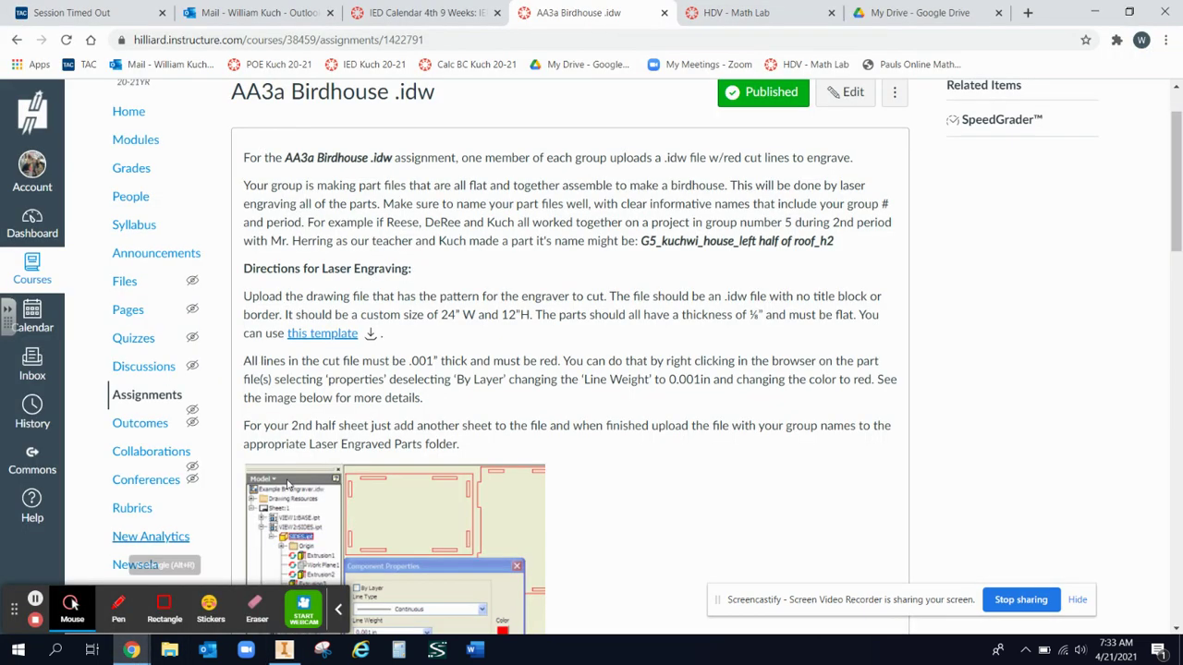
left_click_drag(422, 360, 577, 362)
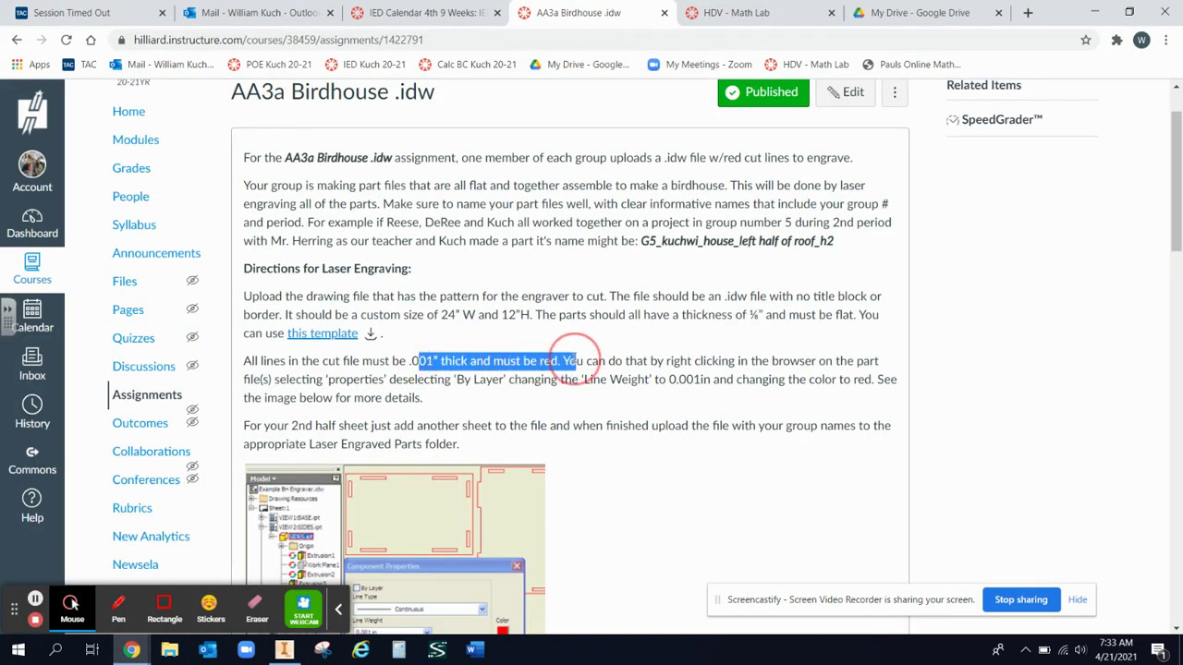
left_click(677, 363)
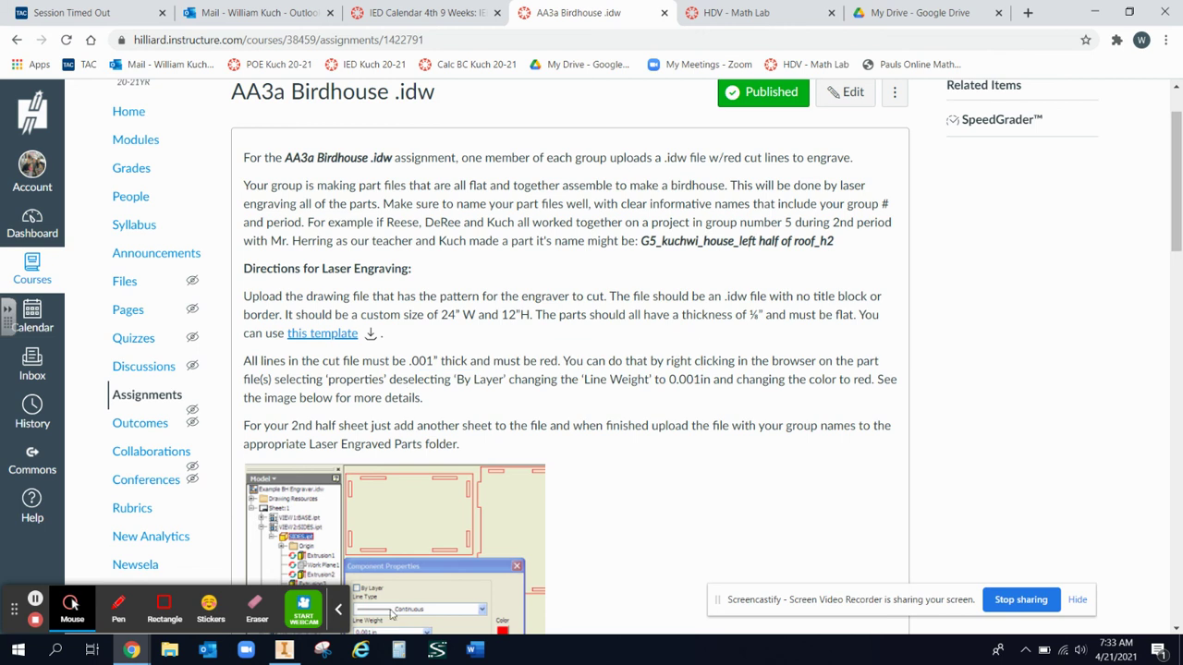
left_click(283, 650)
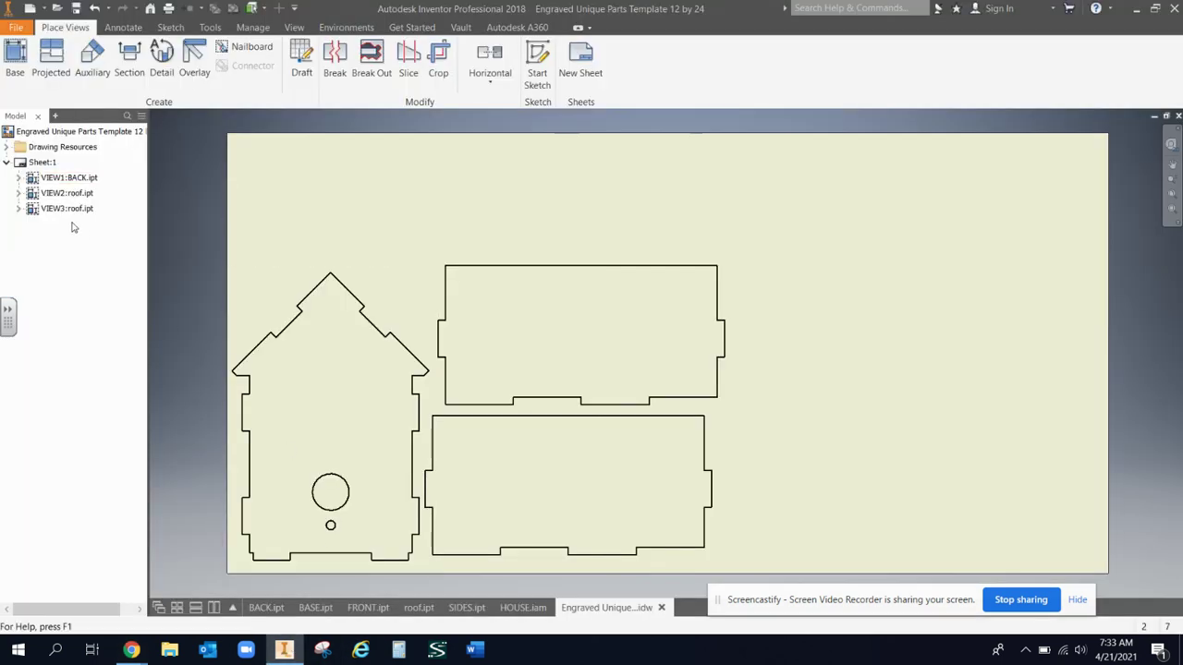
Step: Expand the three views in the browser and open the BACK part's Properties
left_click(18, 177)
left_click(20, 209)
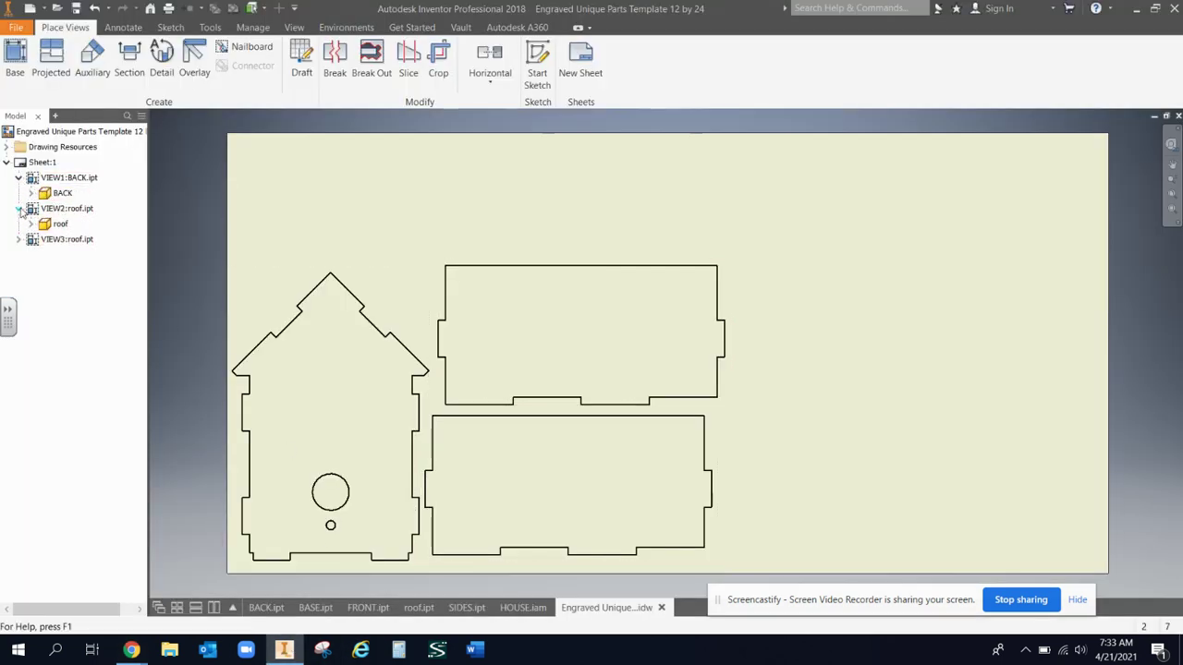
left_click(19, 240)
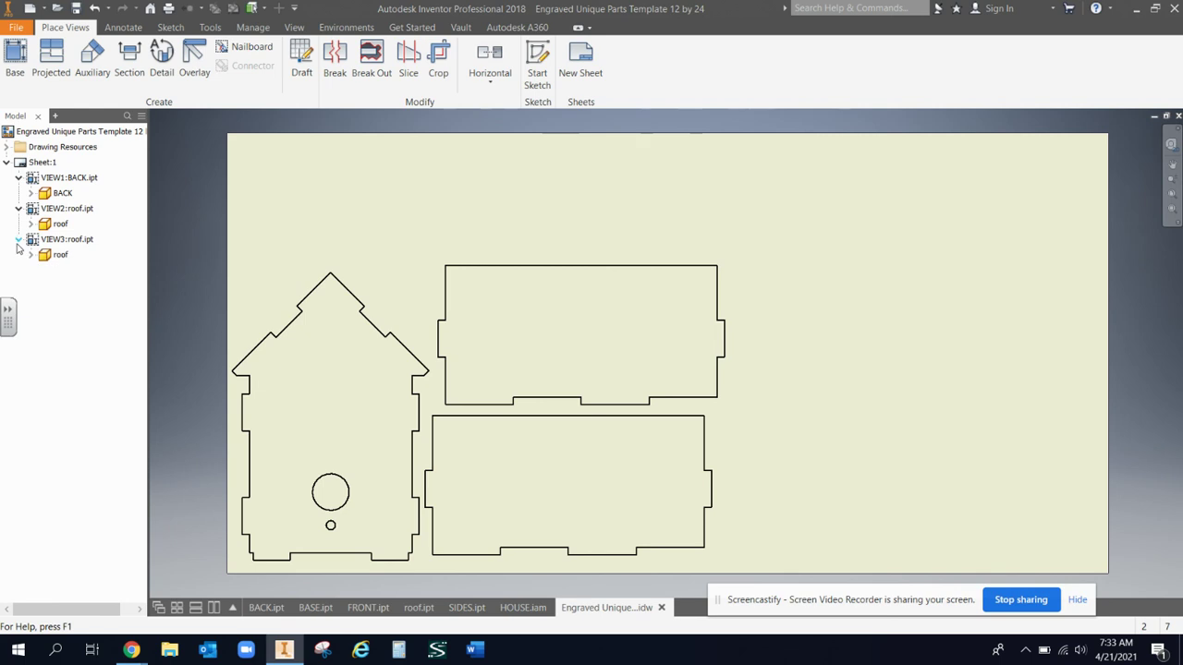
left_click(63, 194)
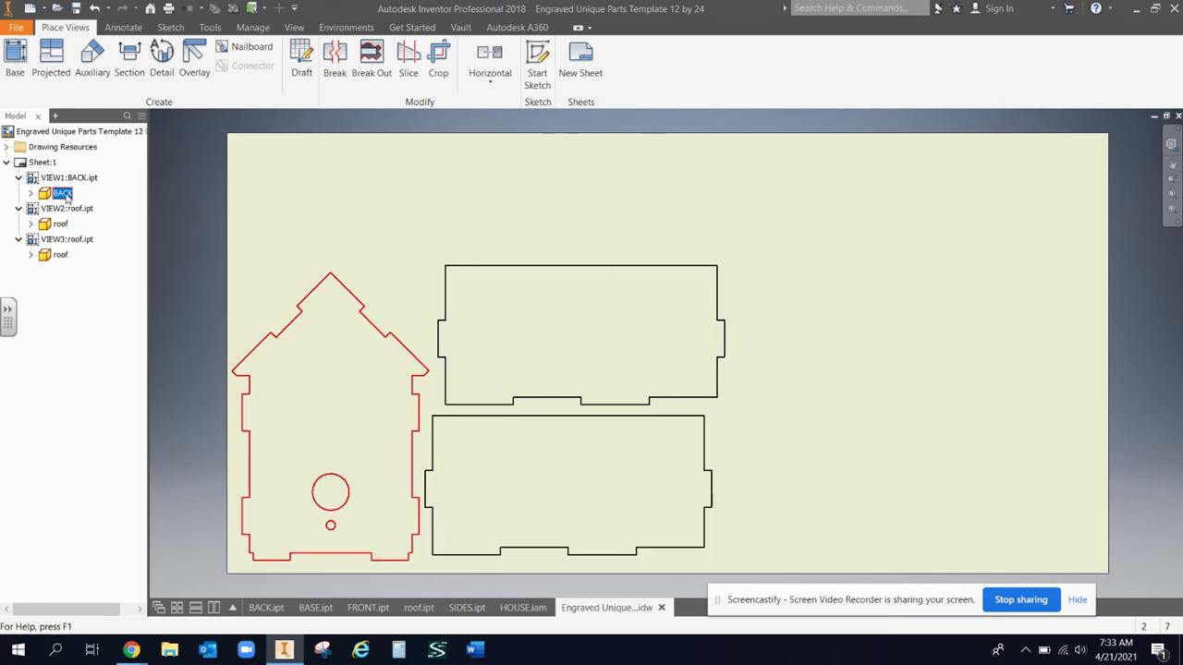
right_click(61, 193)
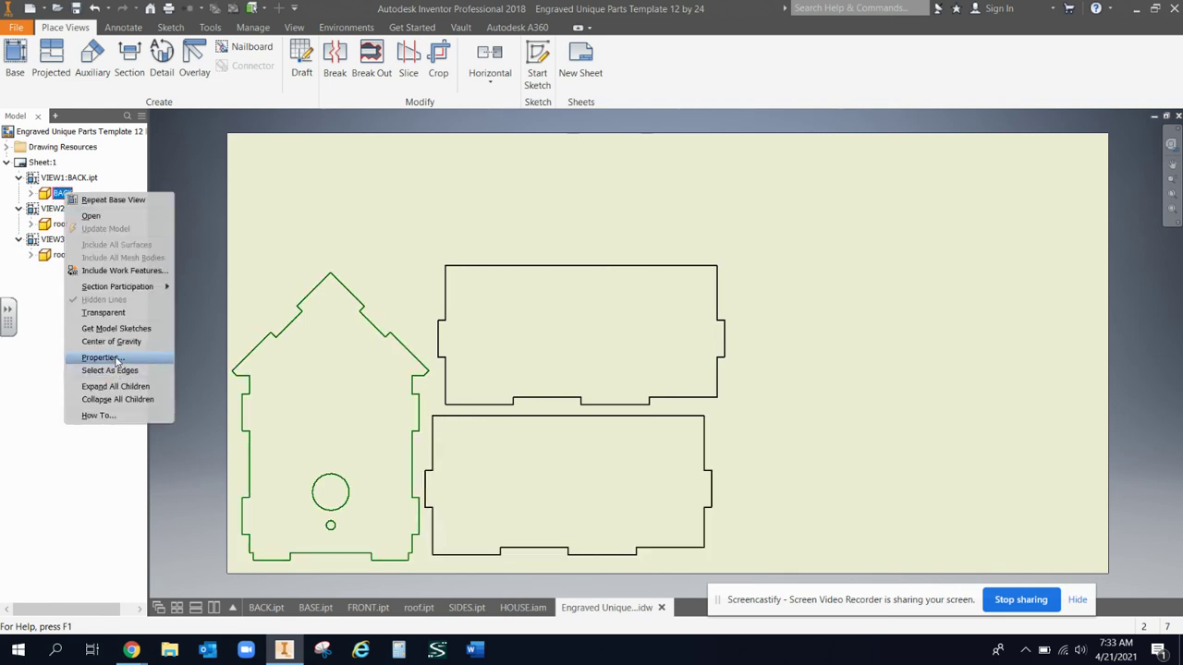
left_click(113, 357)
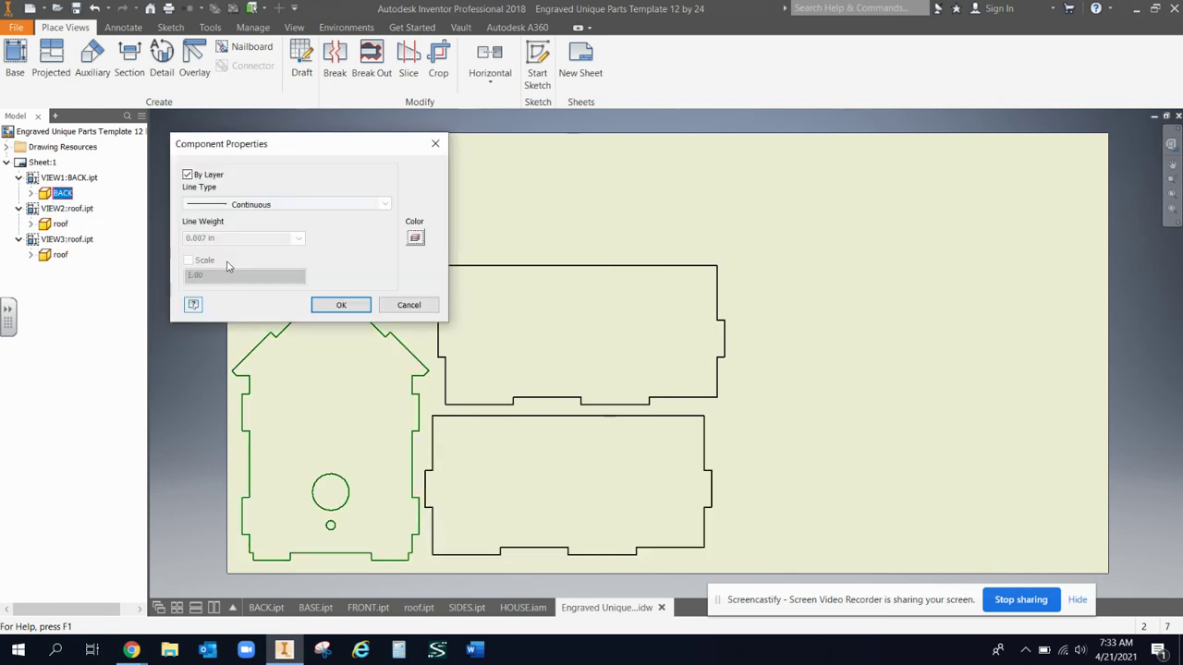
Step: Turn off By Layer and give the BACK lines a 0.001 in weight and red colour
left_click(188, 174)
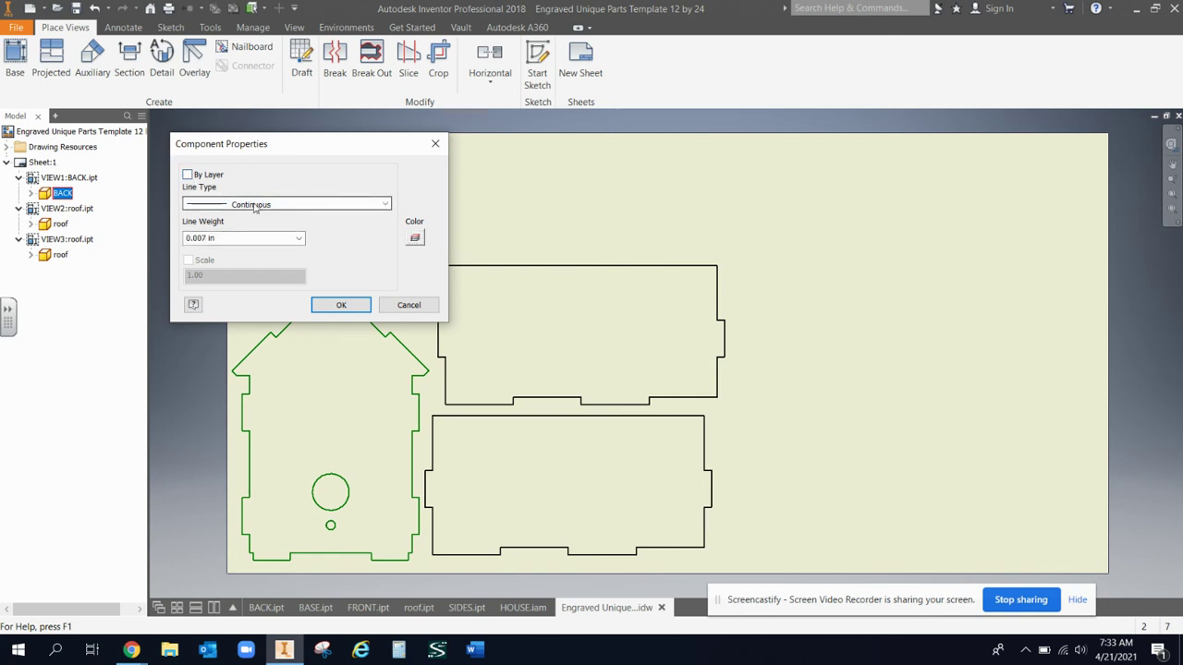
left_click(273, 240)
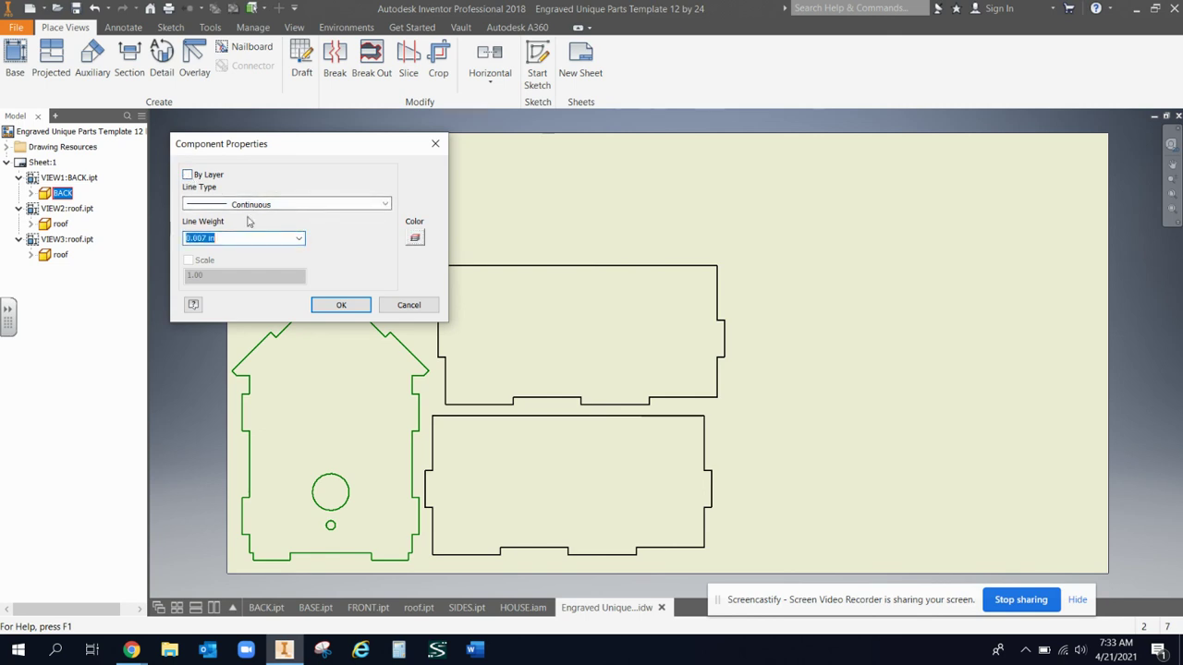
type(".001")
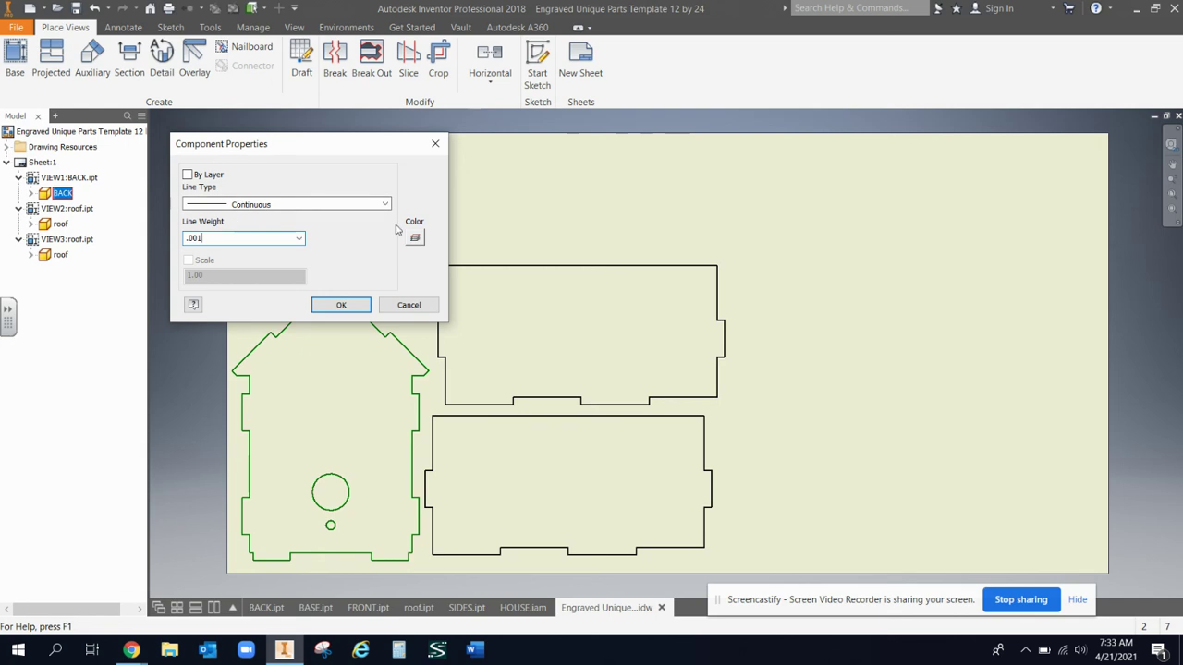
left_click(414, 237)
left_click(242, 174)
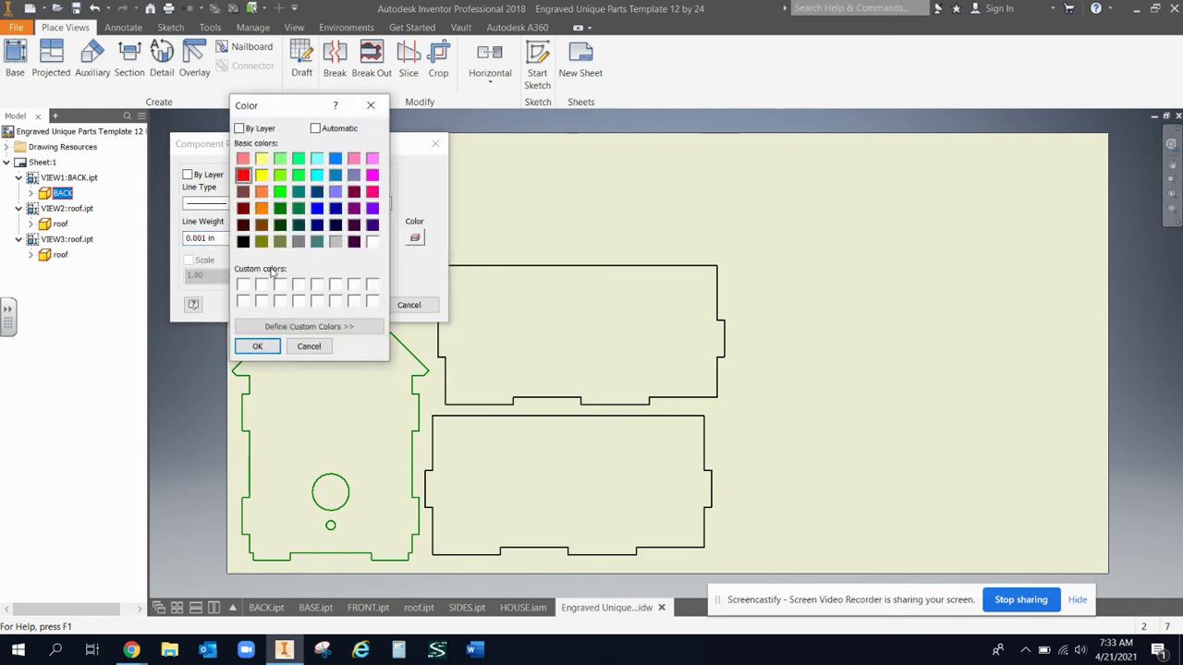
left_click(257, 345)
left_click(337, 307)
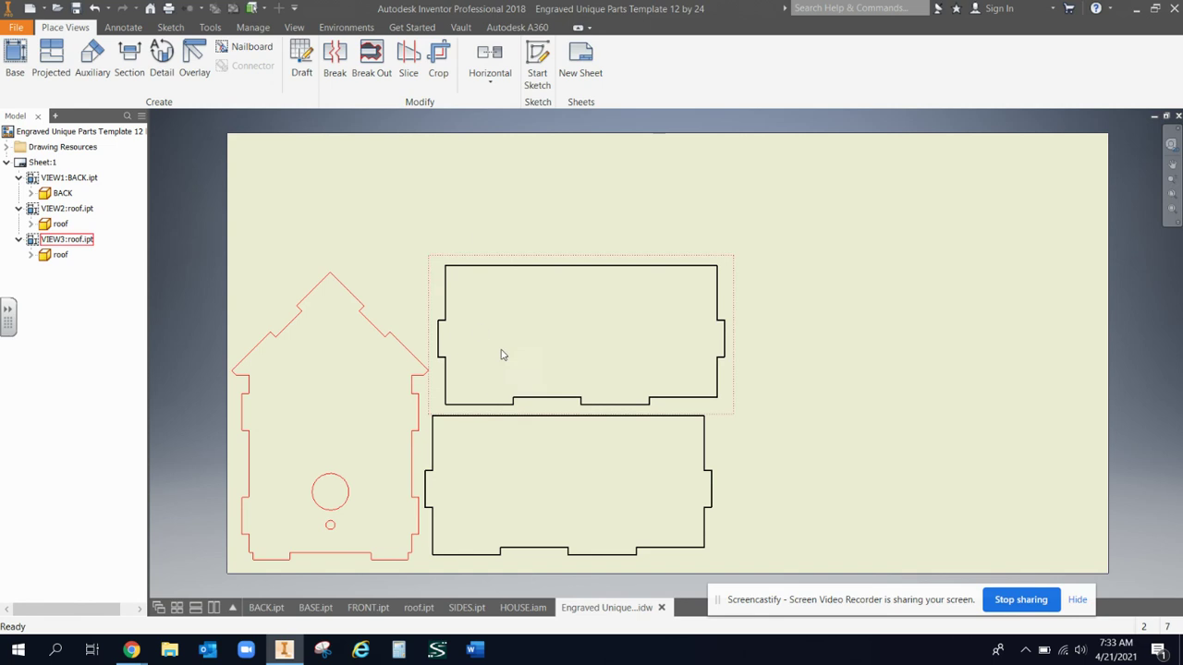
Step: Select both roof parts and set their lines to red at 0.001 in, not By Layer
left_click(59, 223)
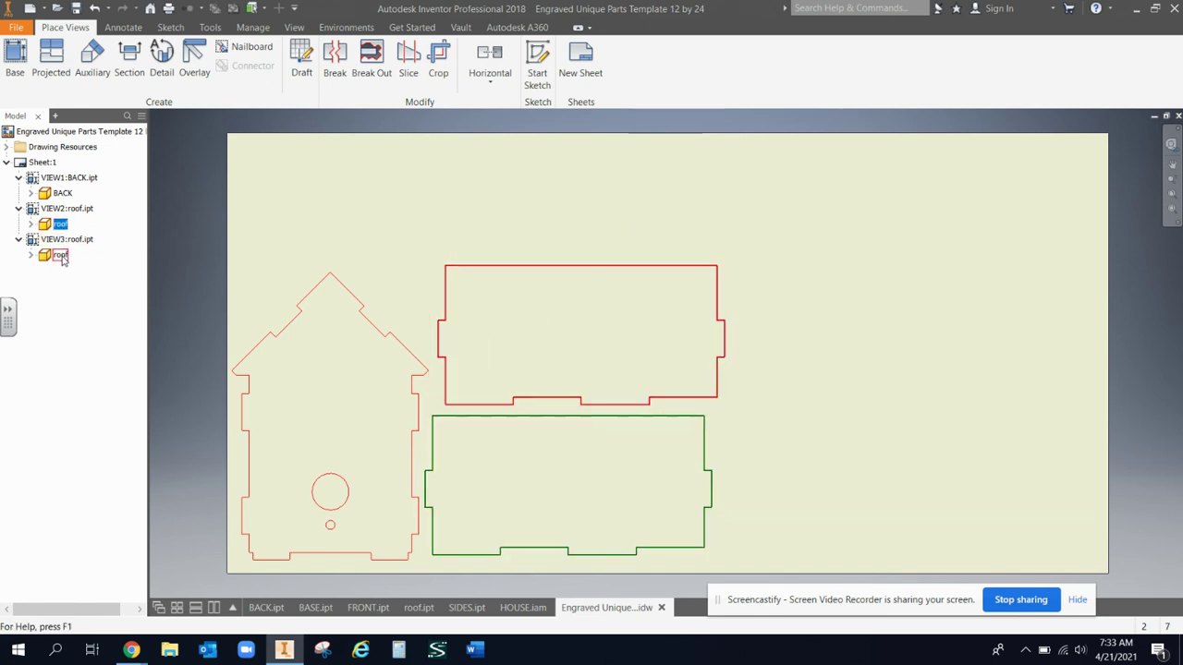
left_click(59, 256, "ctrl")
right_click(65, 228)
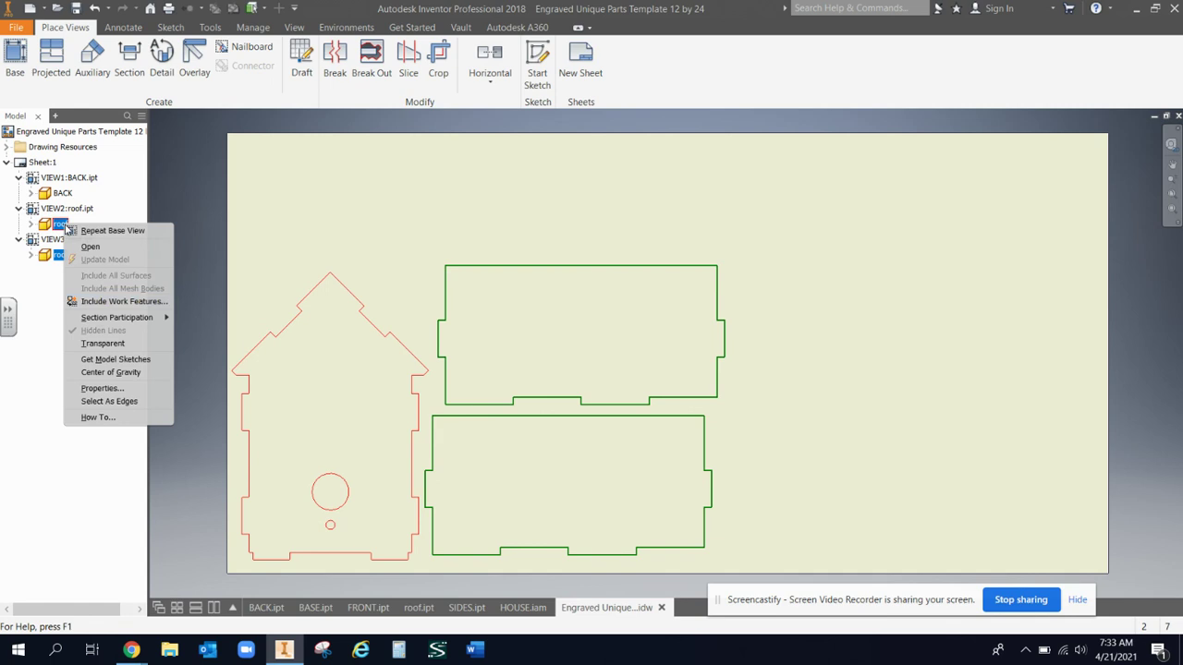
left_click(103, 392)
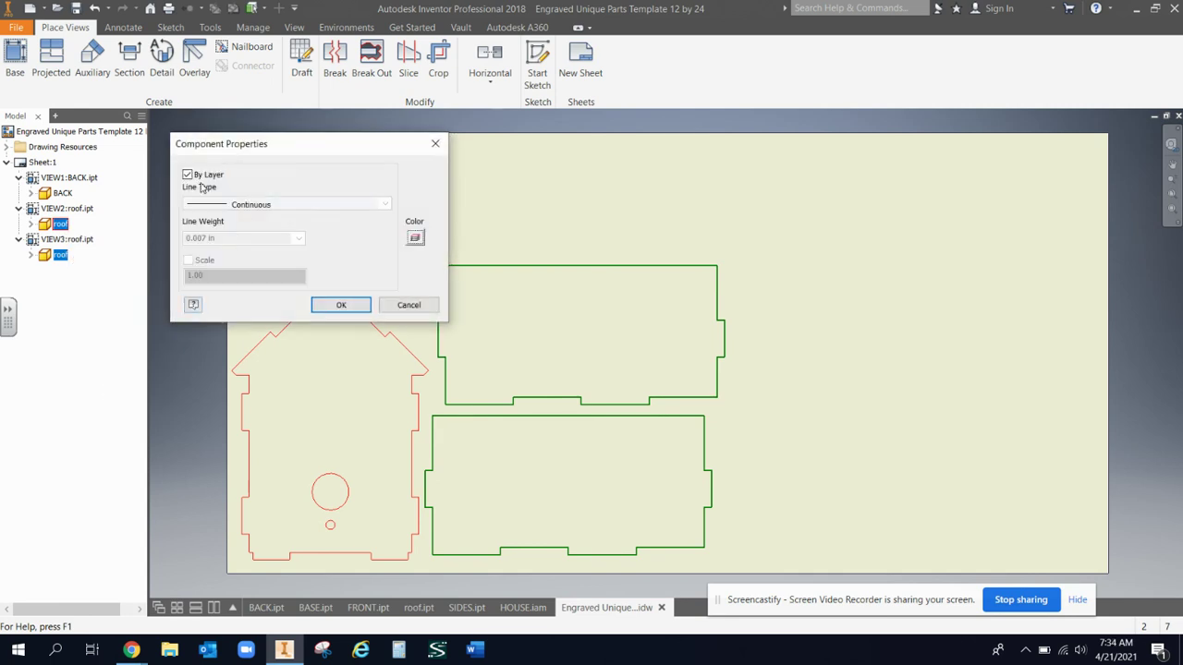
left_click(187, 174)
double_click(230, 238)
key("BackSpace")
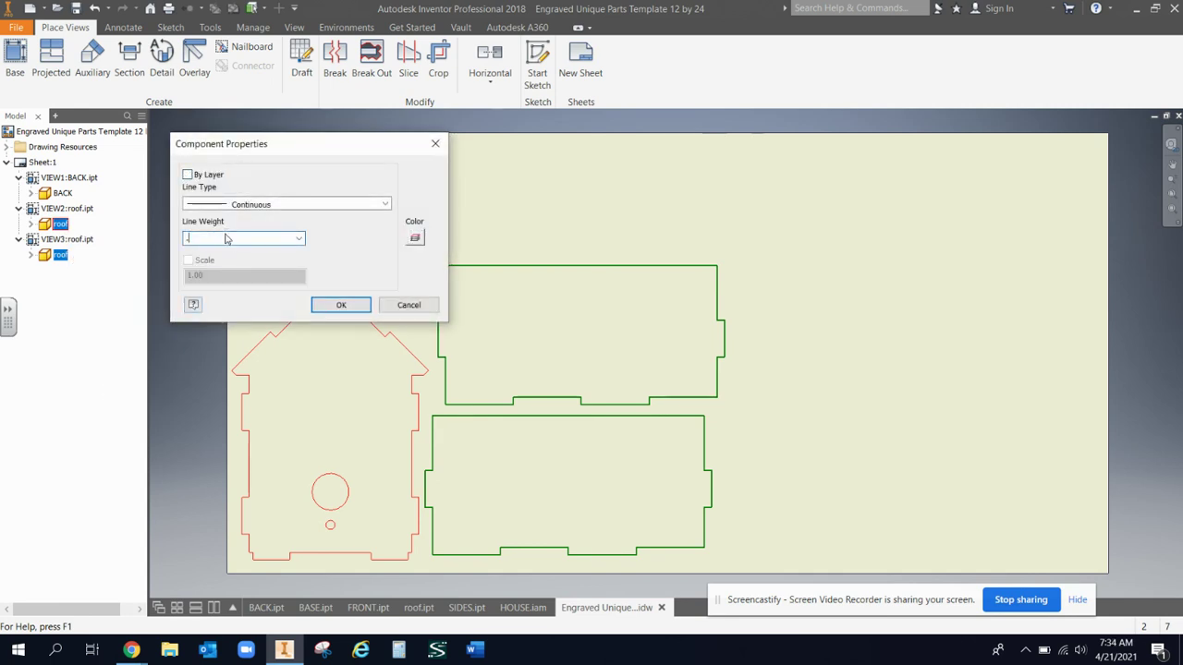
left_click(415, 238)
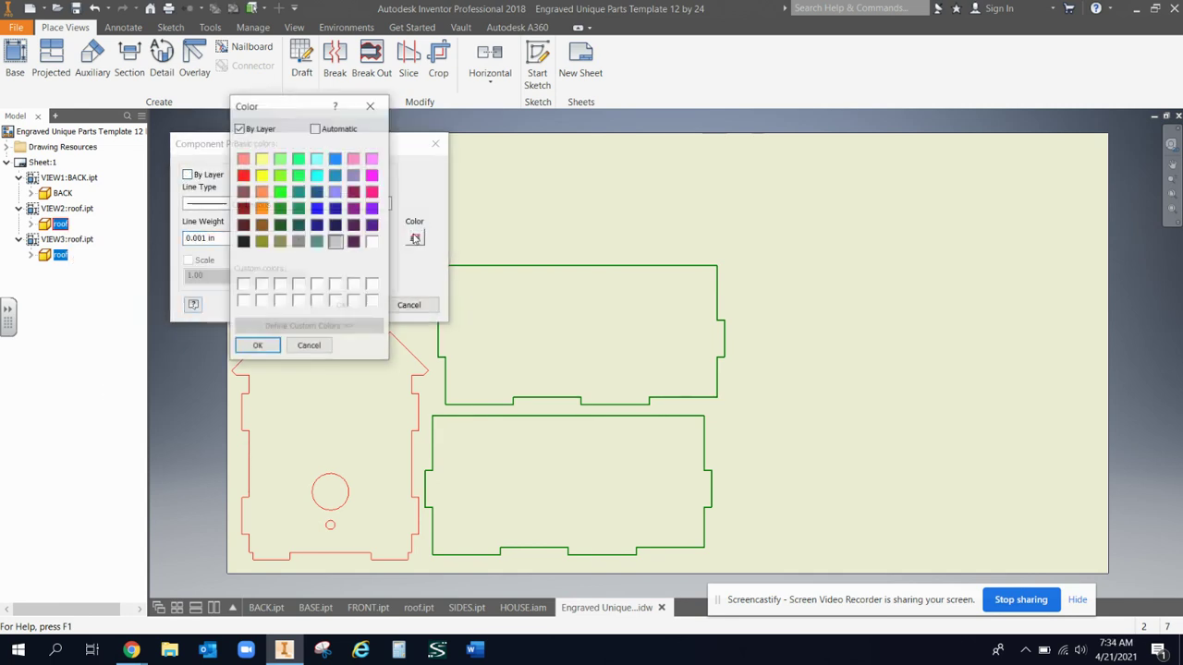
left_click(246, 175)
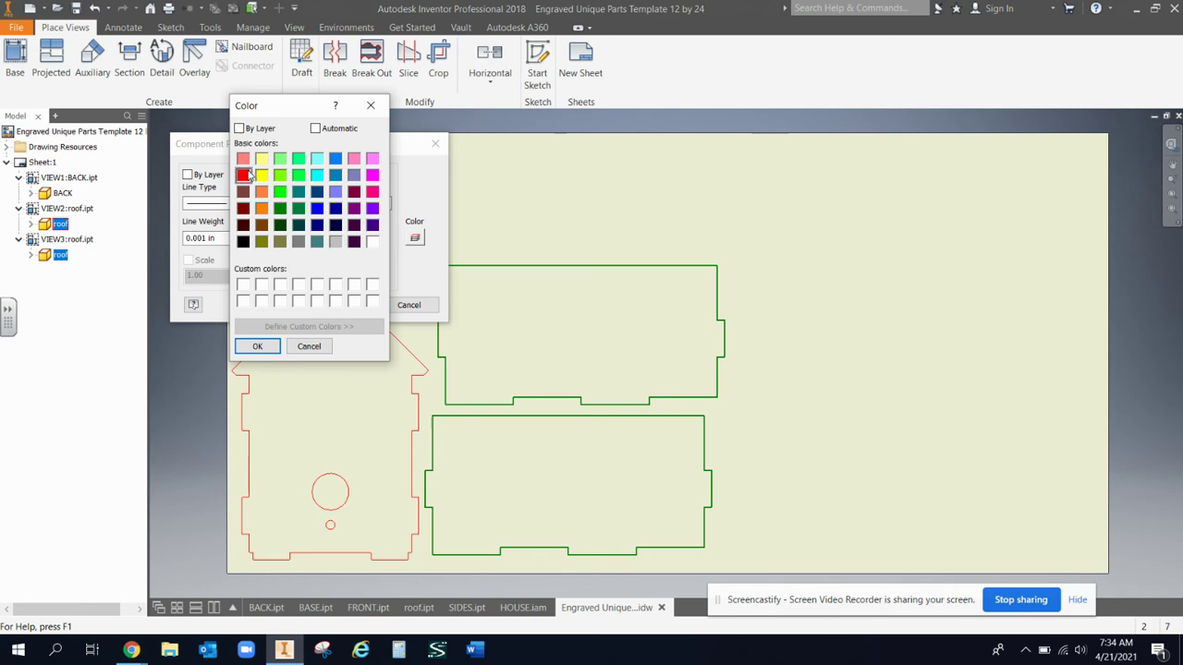
left_click(259, 347)
left_click(341, 306)
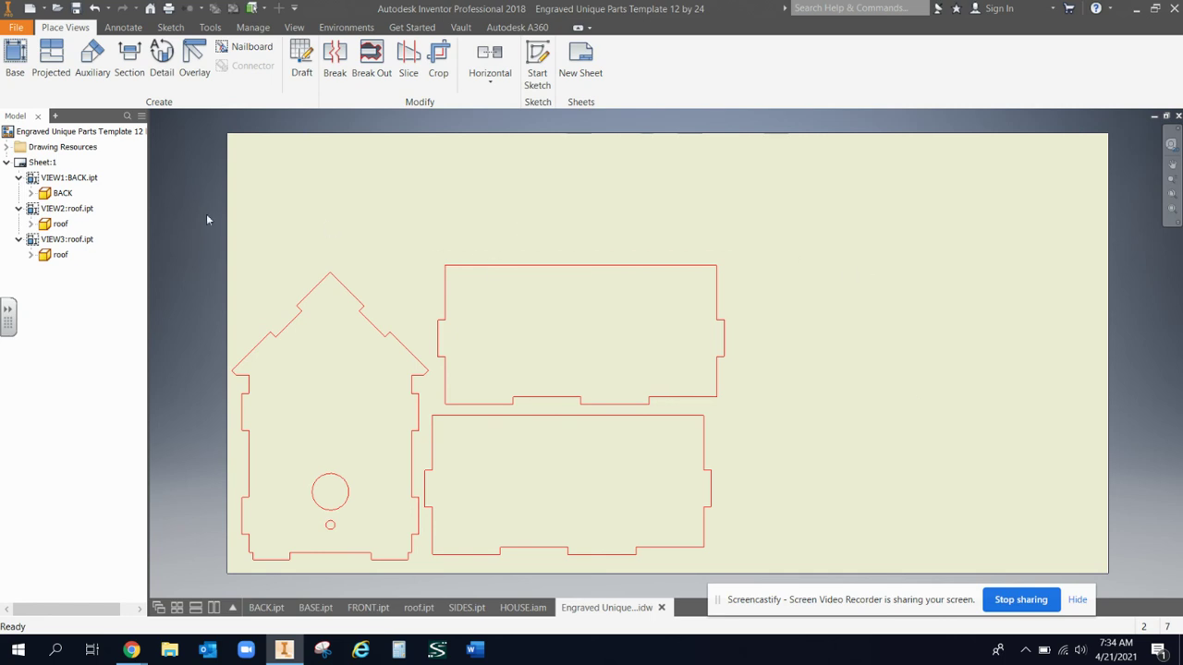
Step: Add Sheet:2 with New Sheet, compare it with Sheet:1, and finish on Sheet:1
left_click(581, 60)
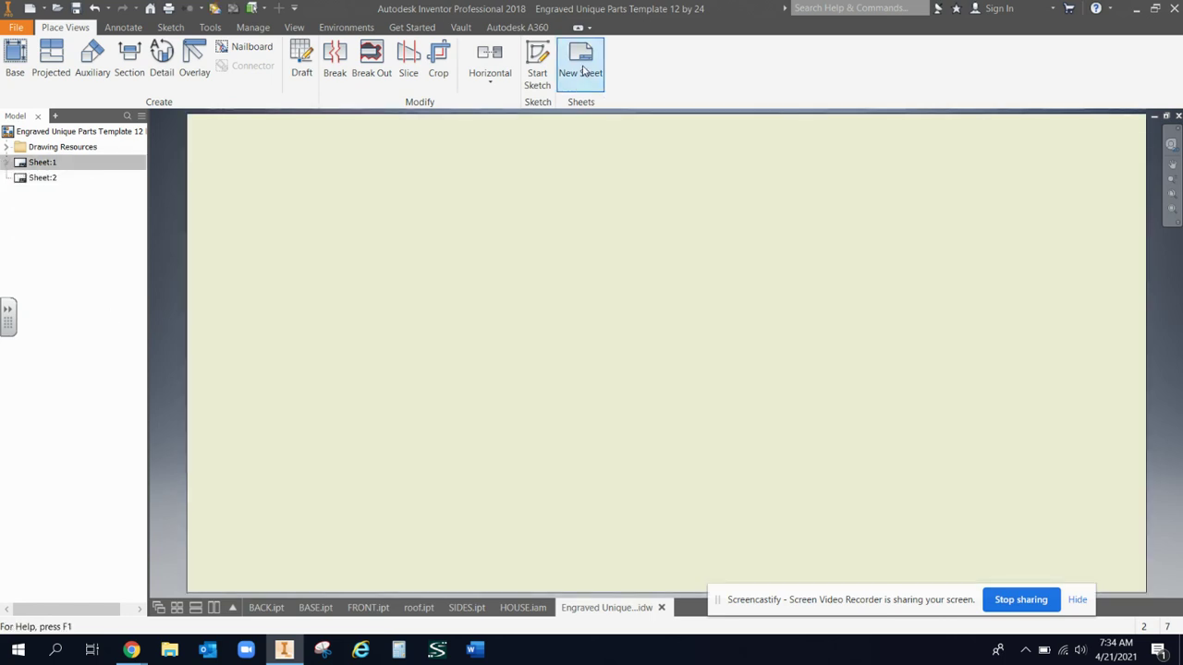
double_click(46, 178)
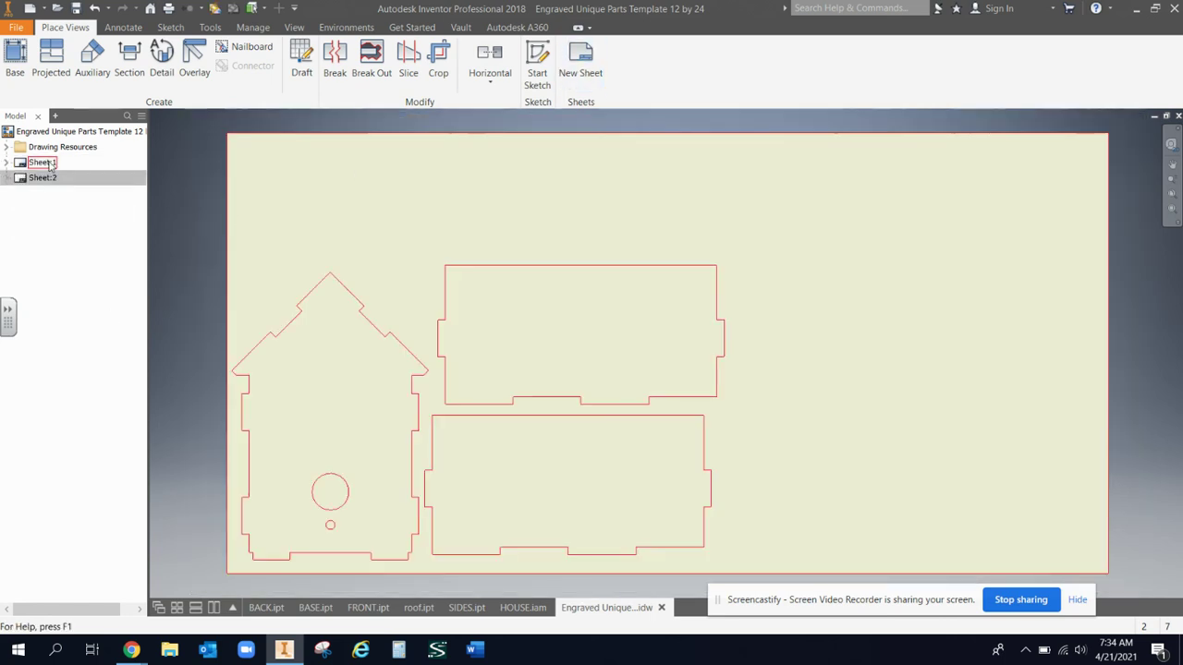
double_click(41, 162)
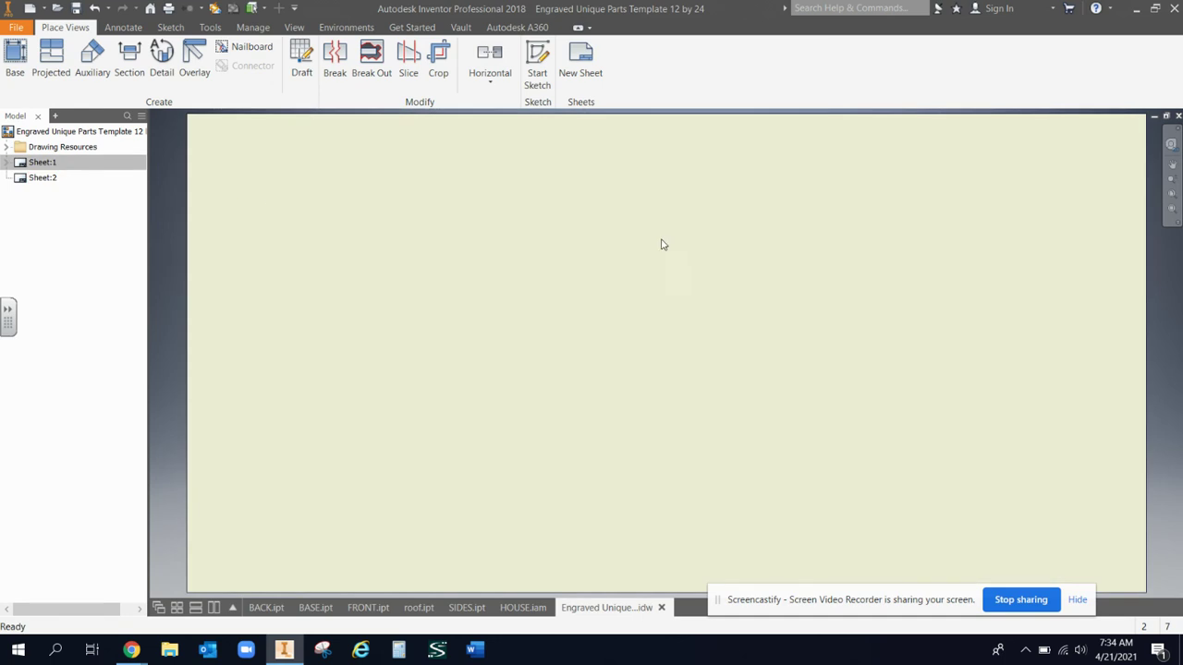
double_click(43, 177)
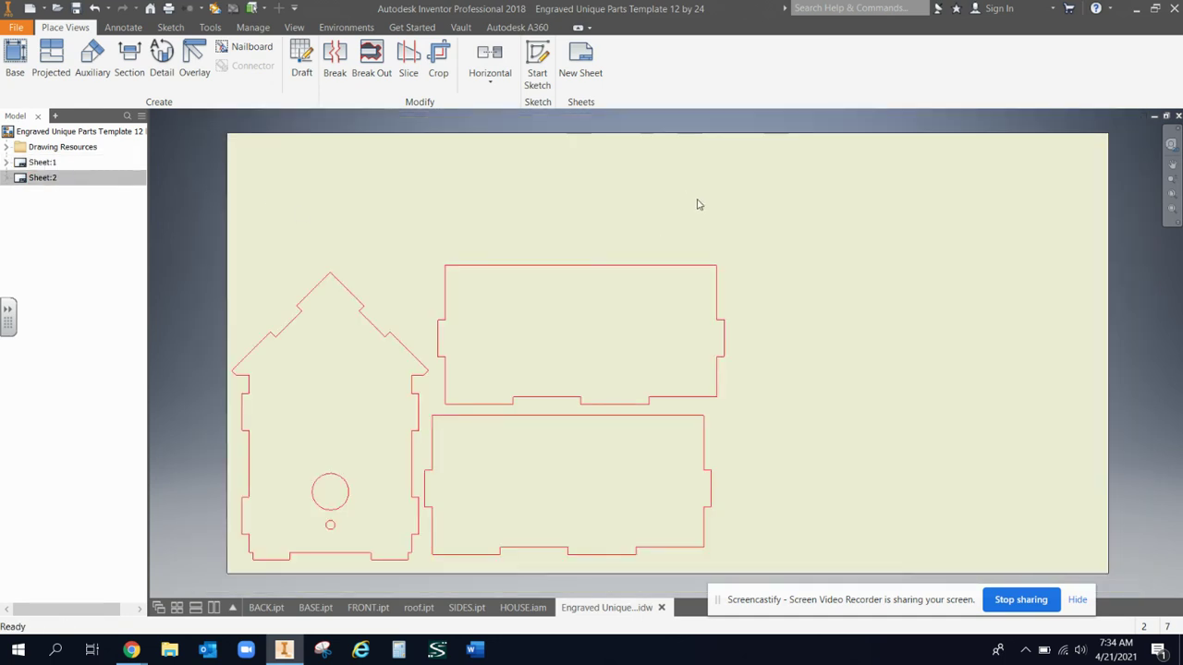
double_click(47, 179)
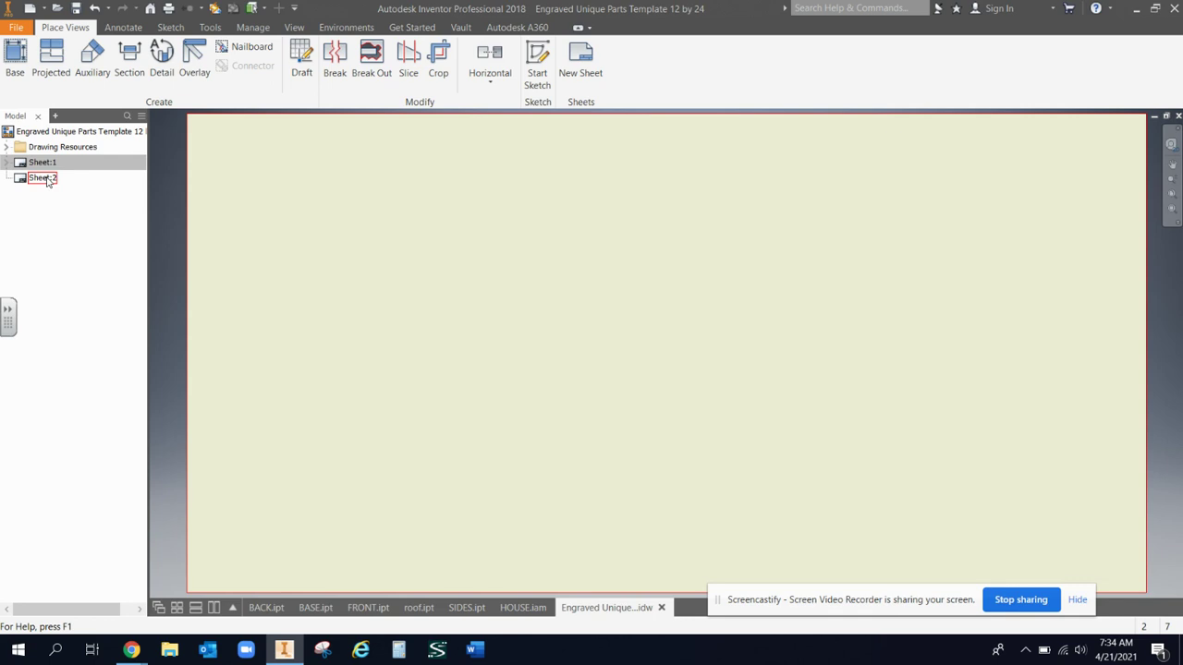
double_click(44, 179)
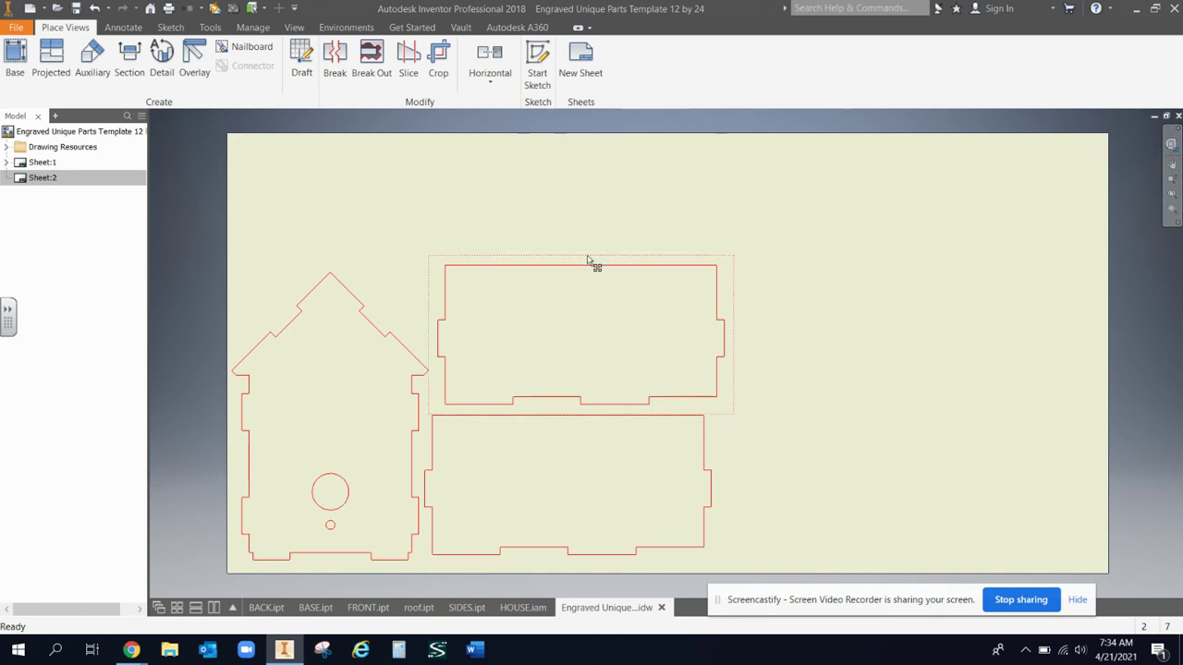
Step: Nudge the upper roof outline down to sit just above the lower one, then fit the sheet
left_click_drag(589, 261, 586, 267)
scroll(504, 378, "down", 10)
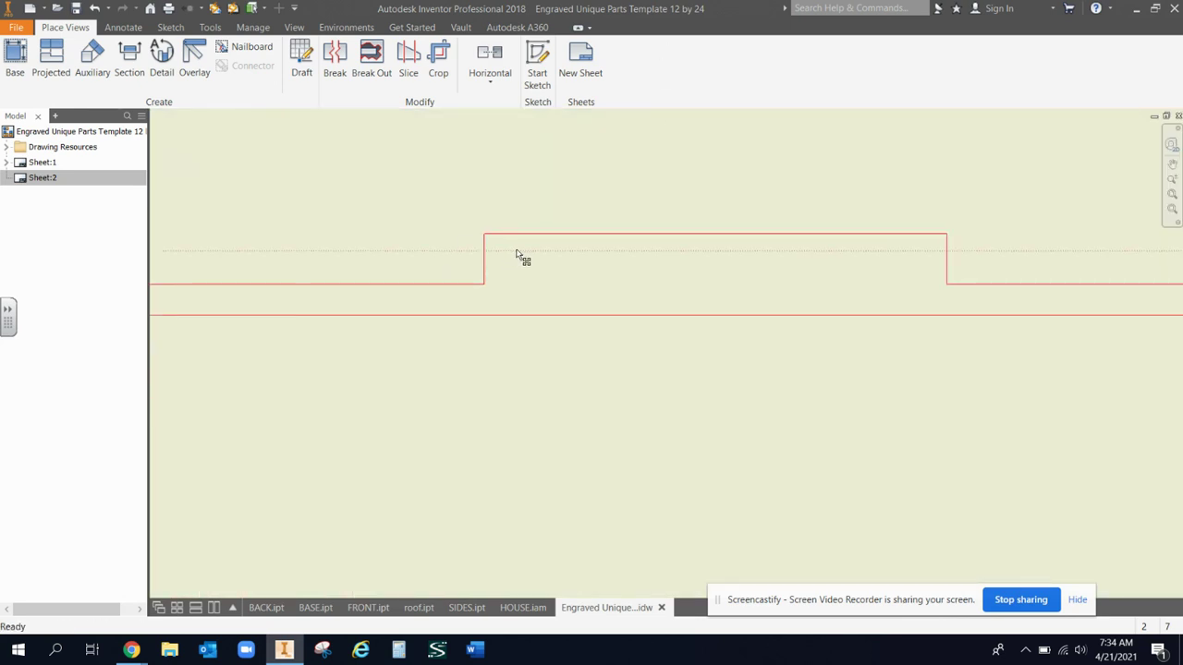
left_click_drag(516, 256, 519, 246)
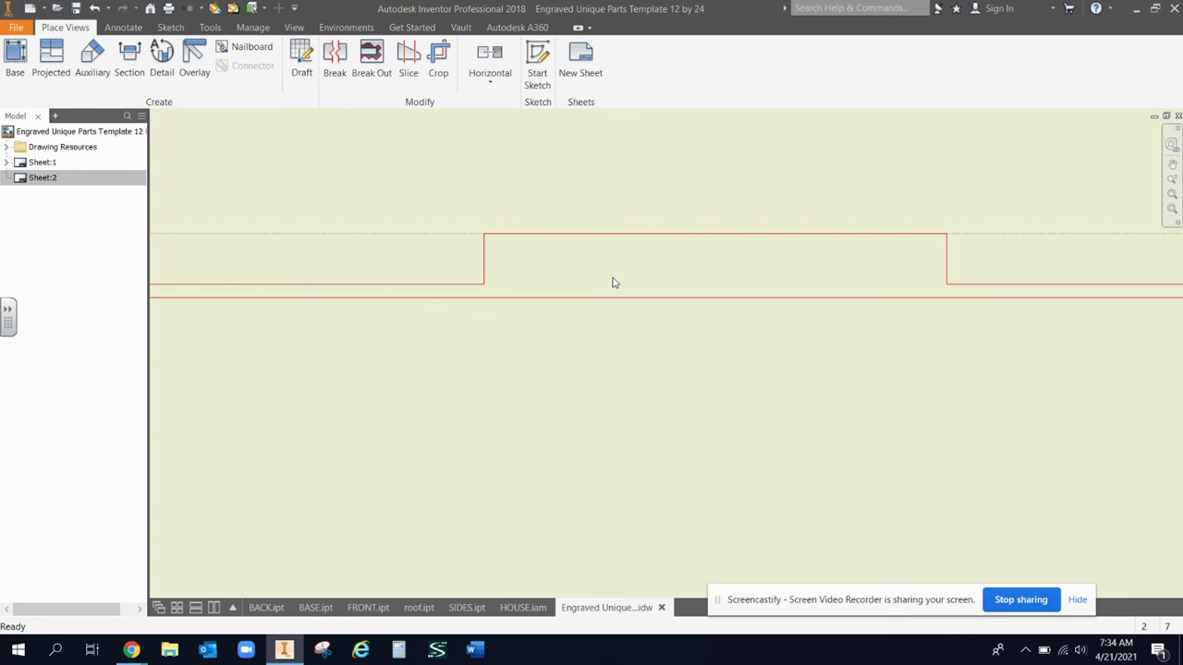
key("Home")
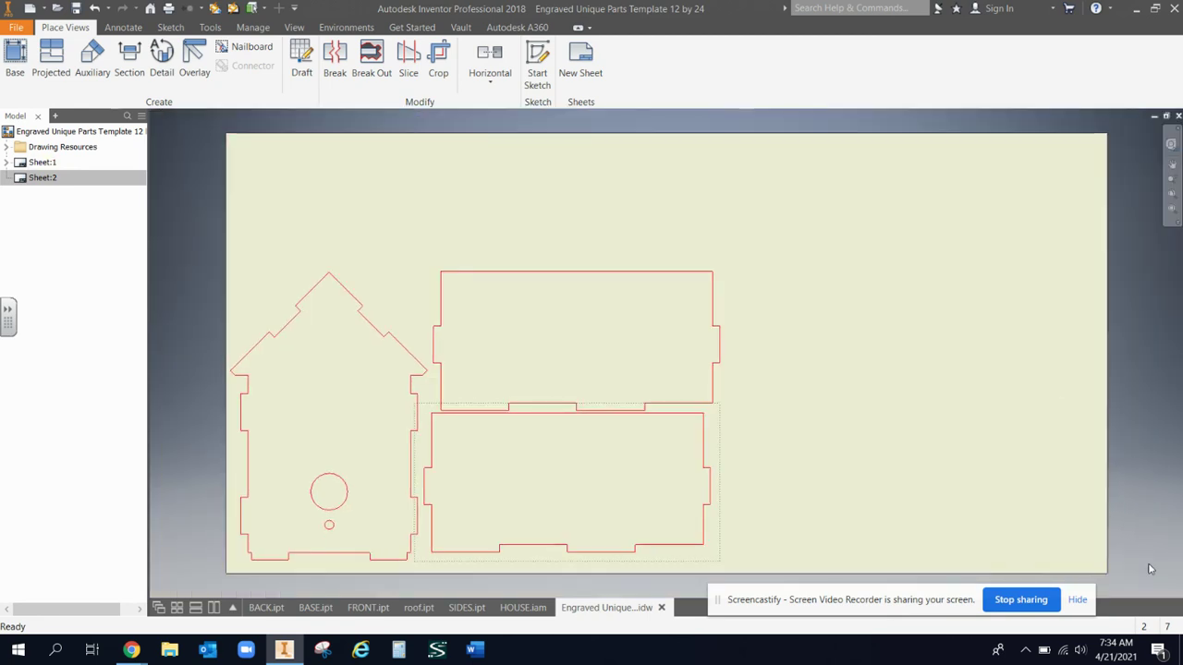